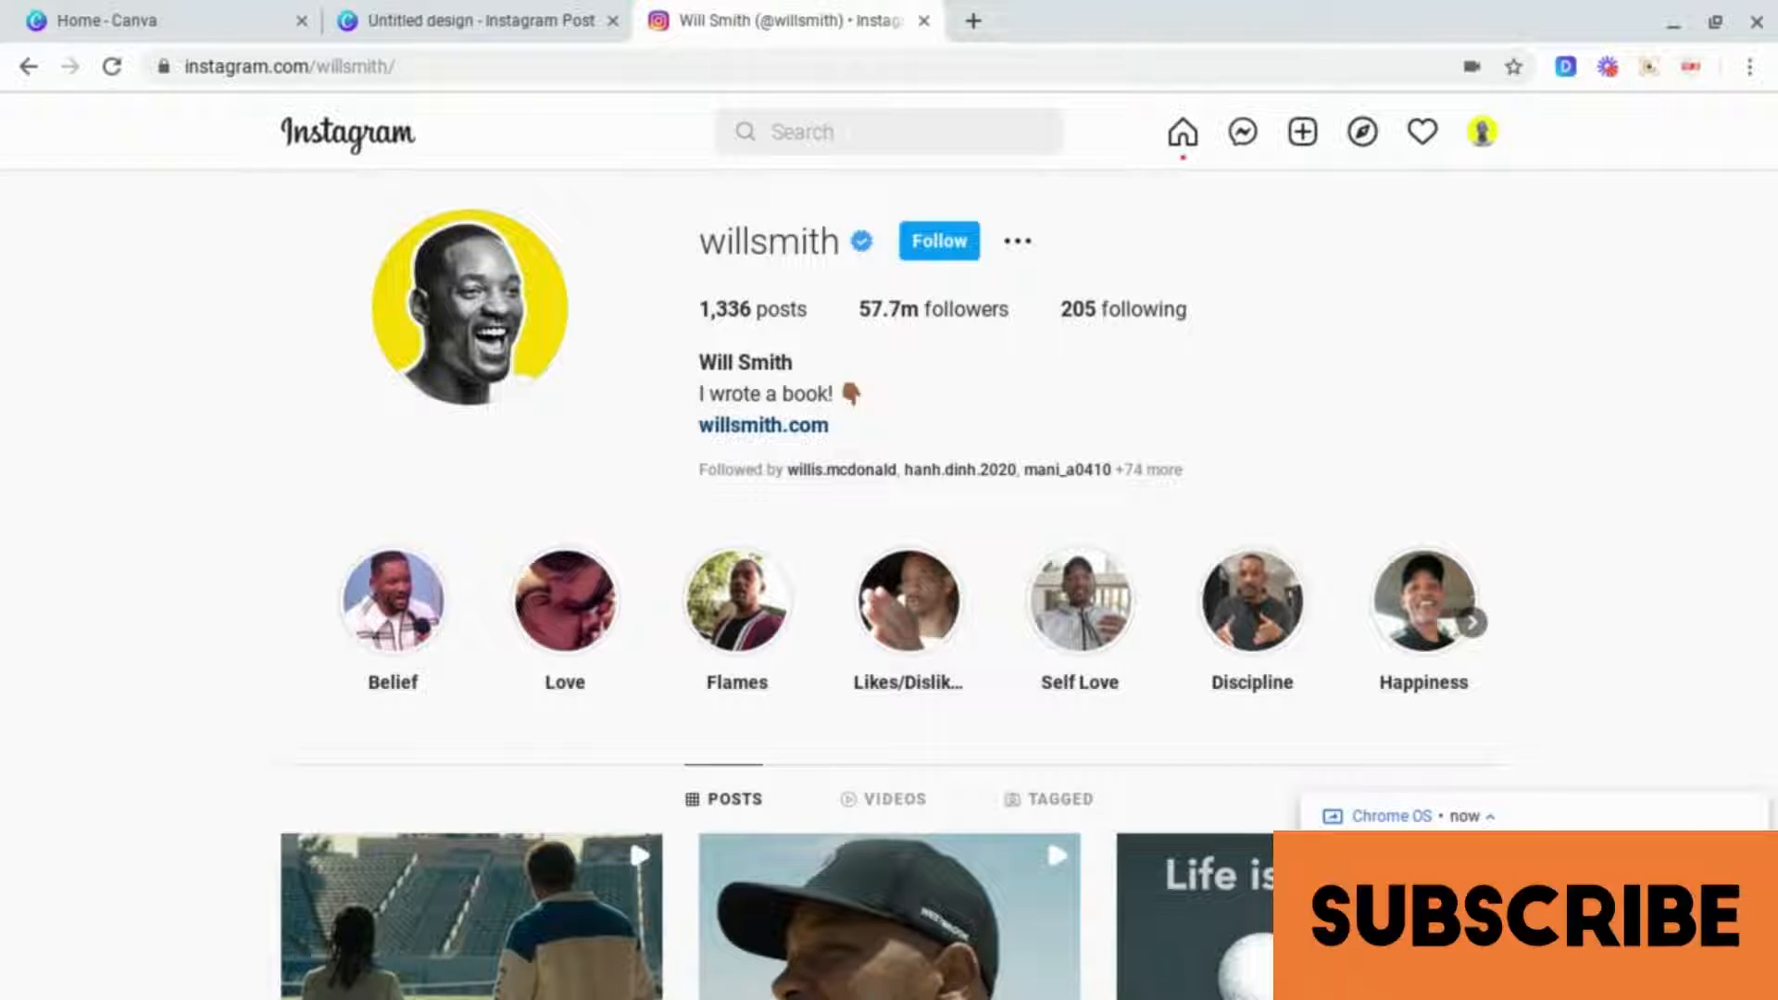
# Step: Open the remove.bg upload page in a new browser tab
pyautogui.click(970, 20)
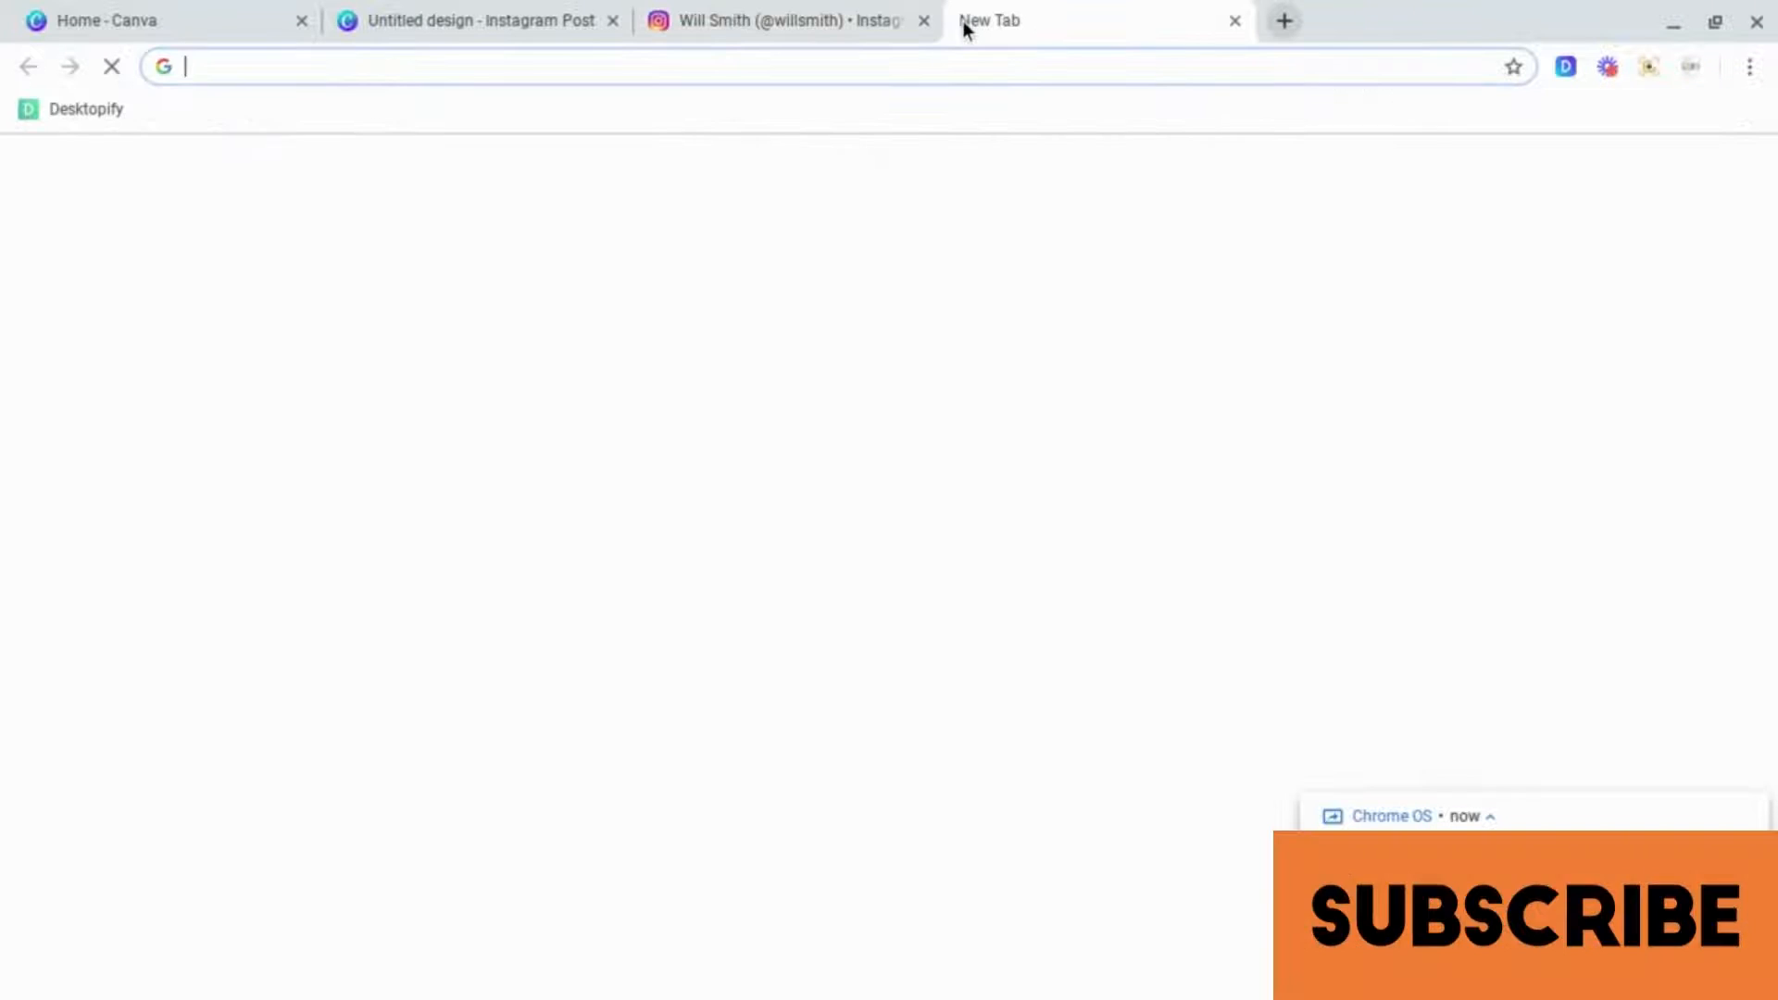
pyautogui.write('re')
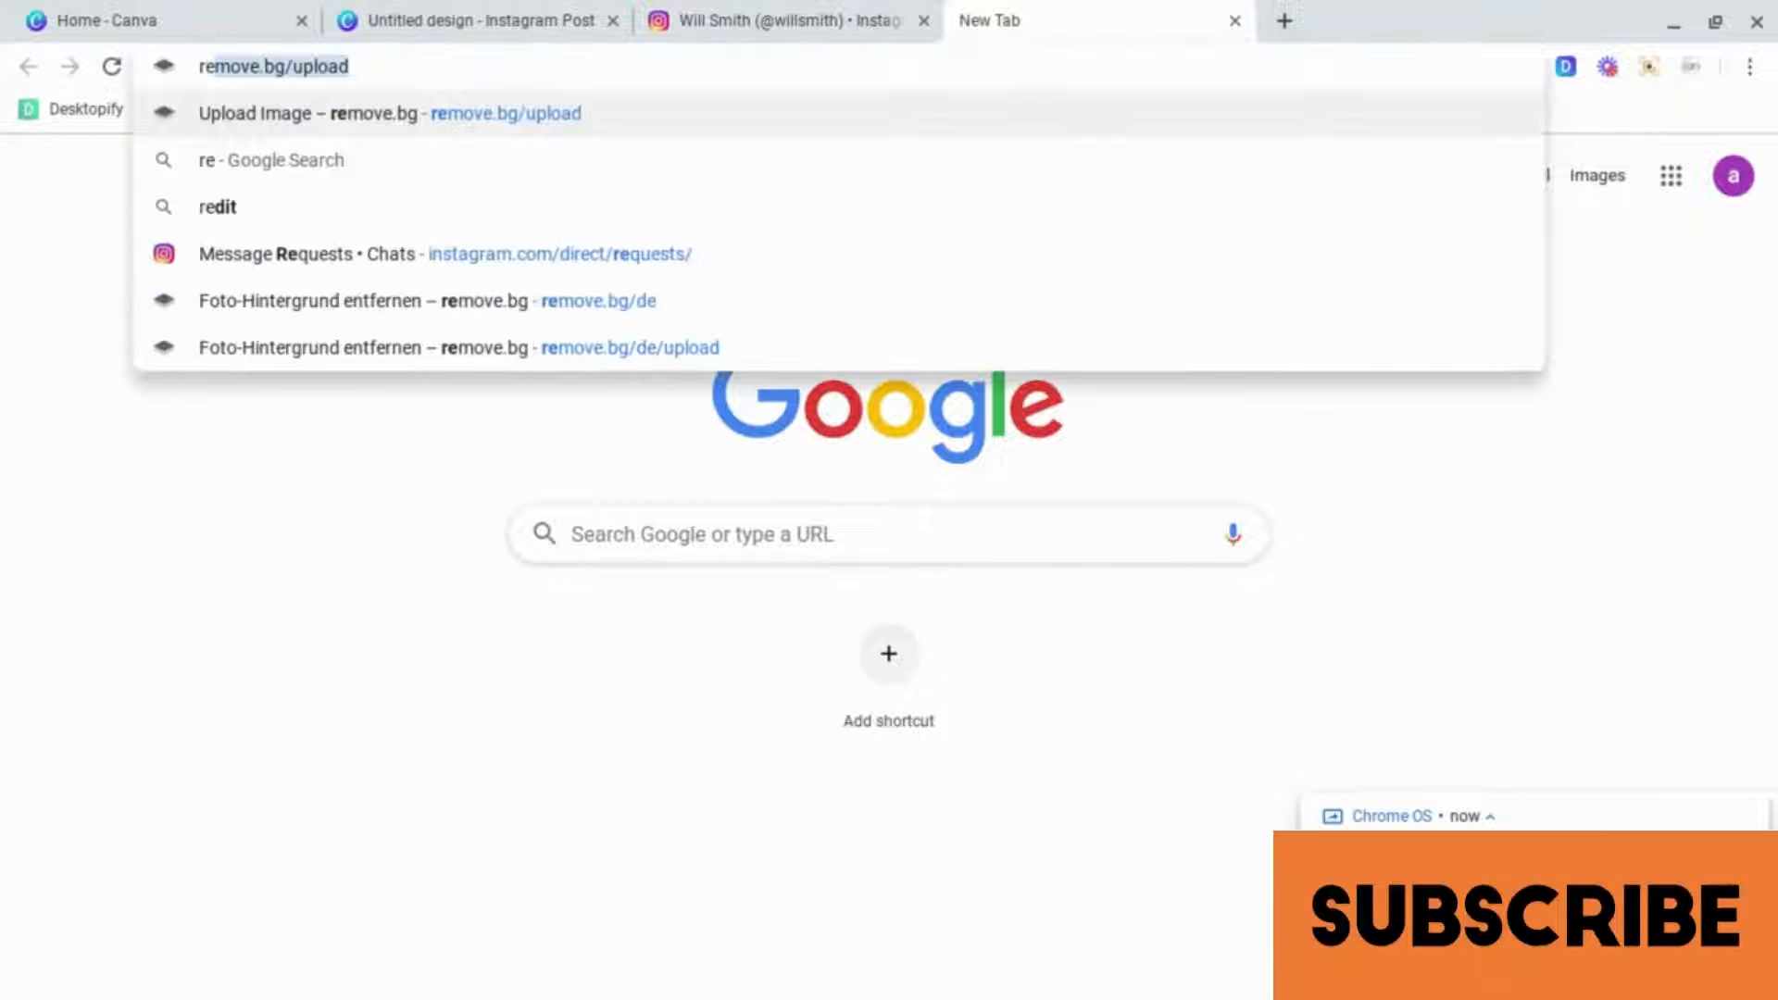
pyautogui.press('Return')
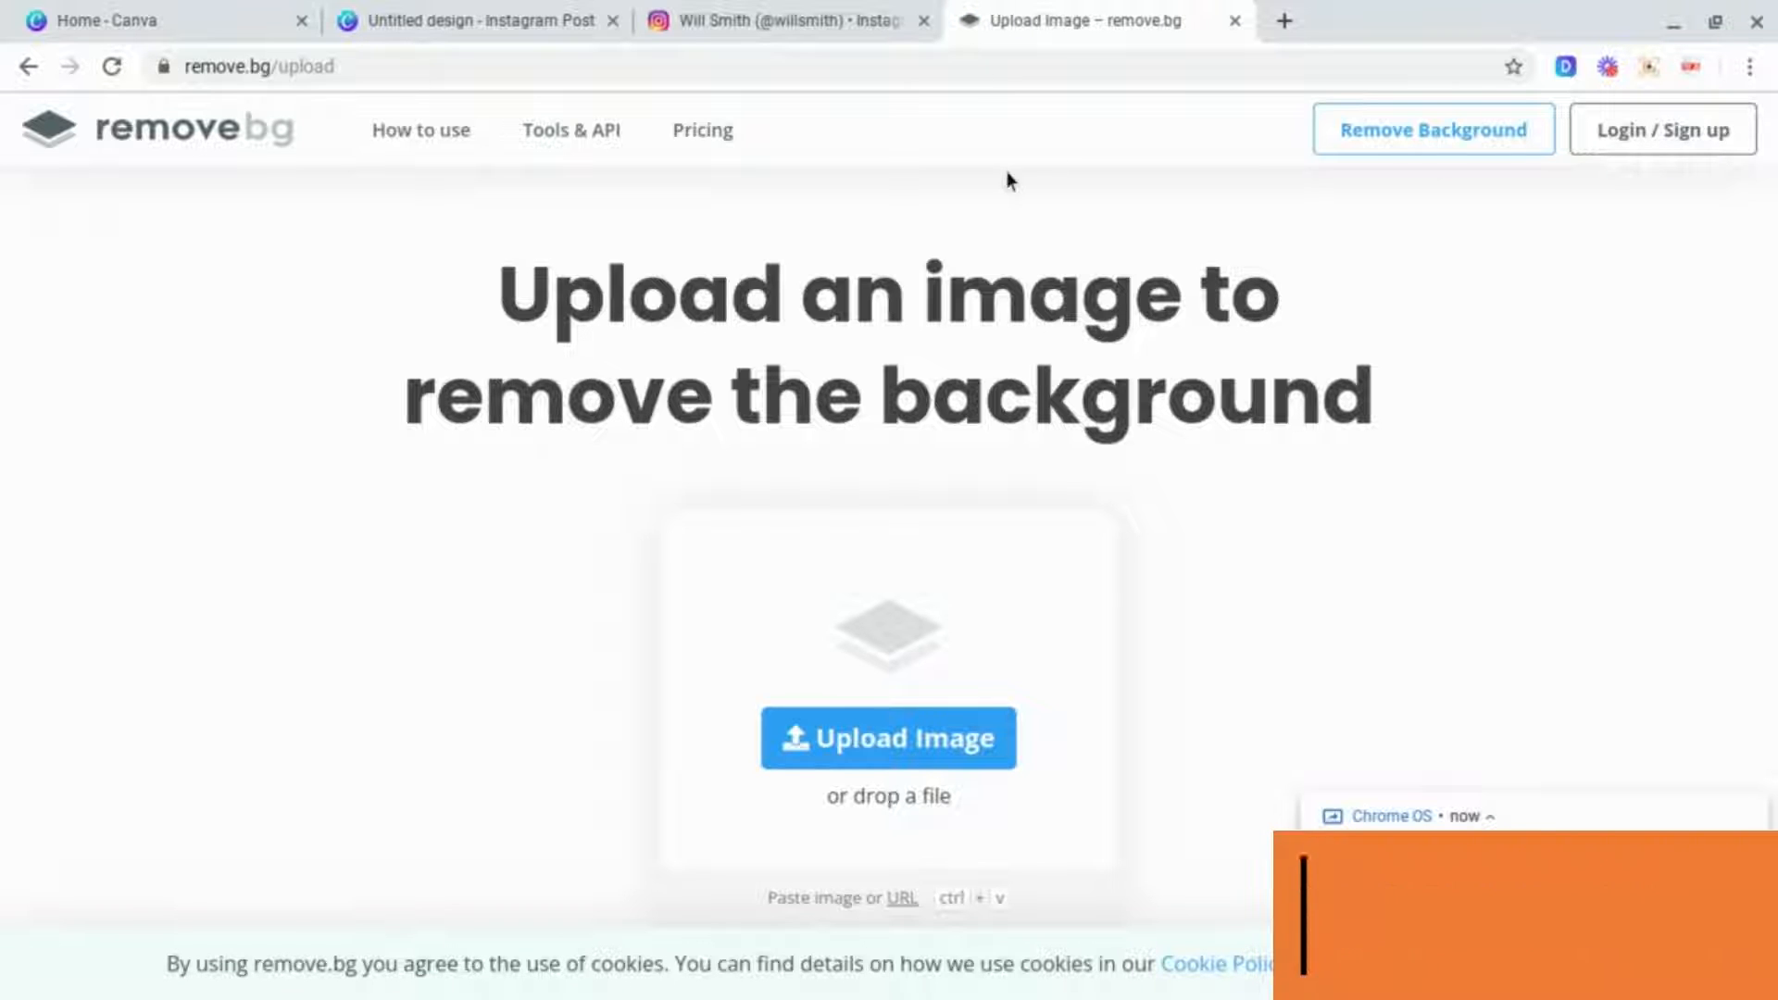
# Step: Upload the Will Smith photo to remove.bg and download the background-removed preview image
pyautogui.moveTo(912, 296); pyautogui.dragTo(905, 563)
pyautogui.click(900, 736)
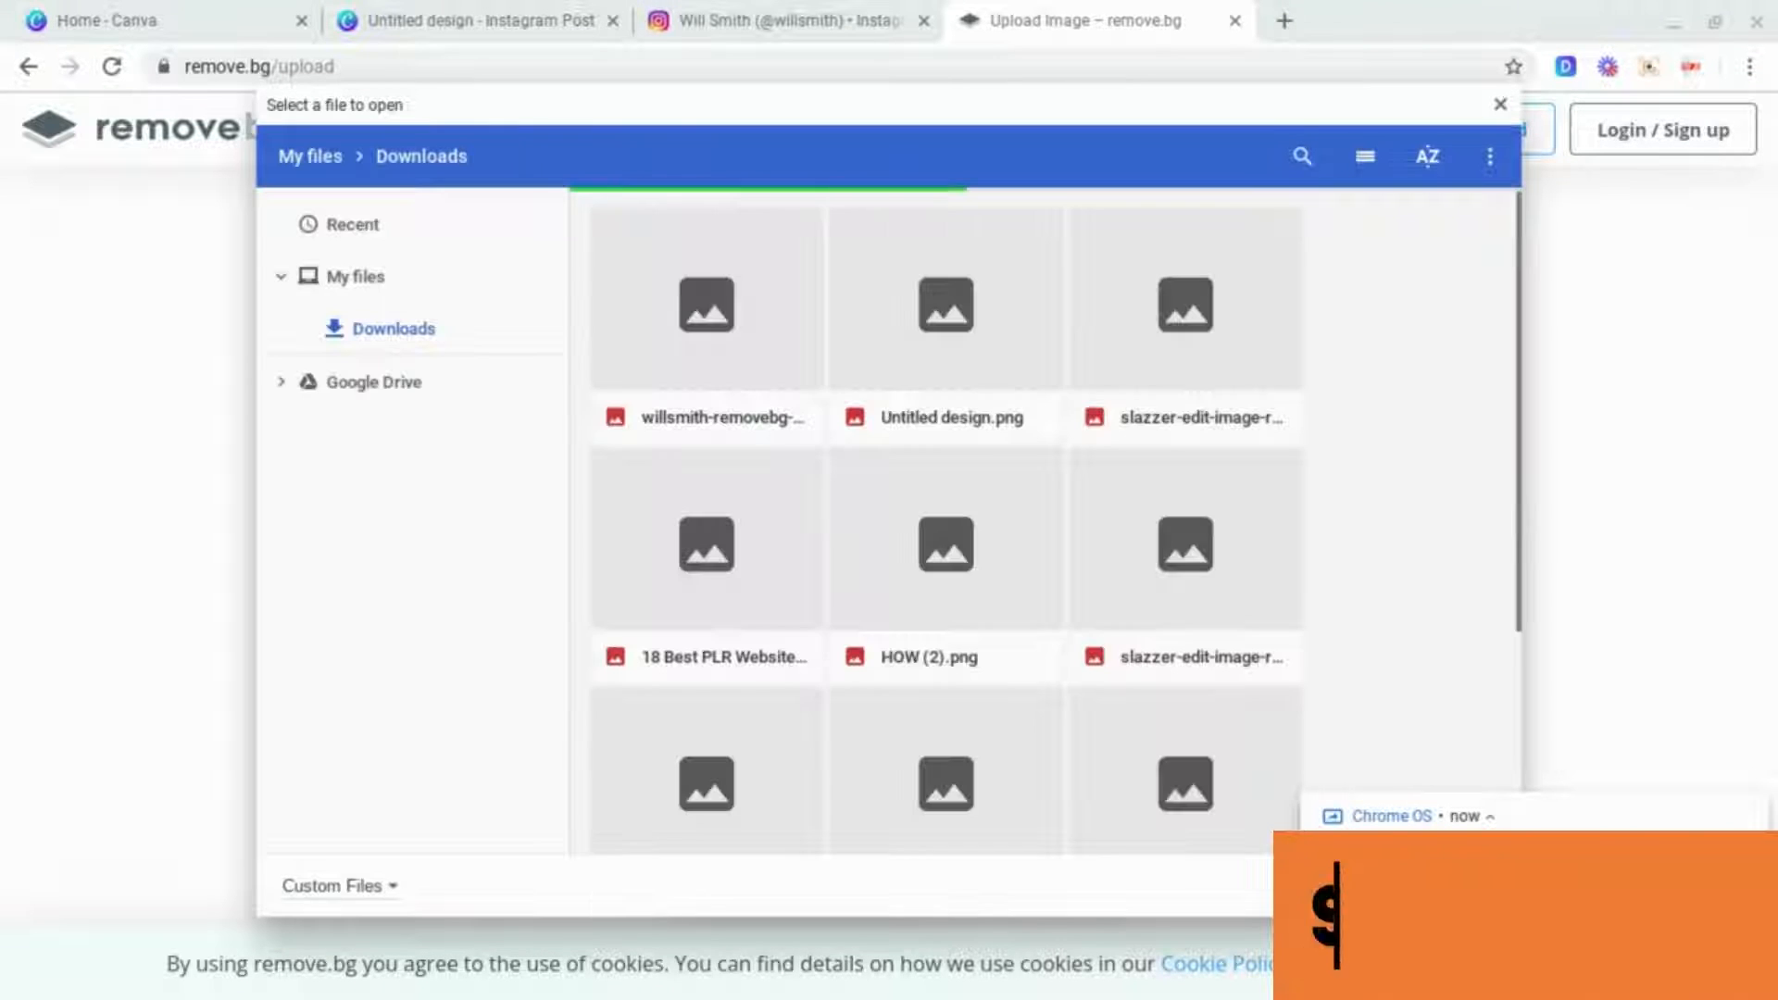
pyautogui.click(716, 358)
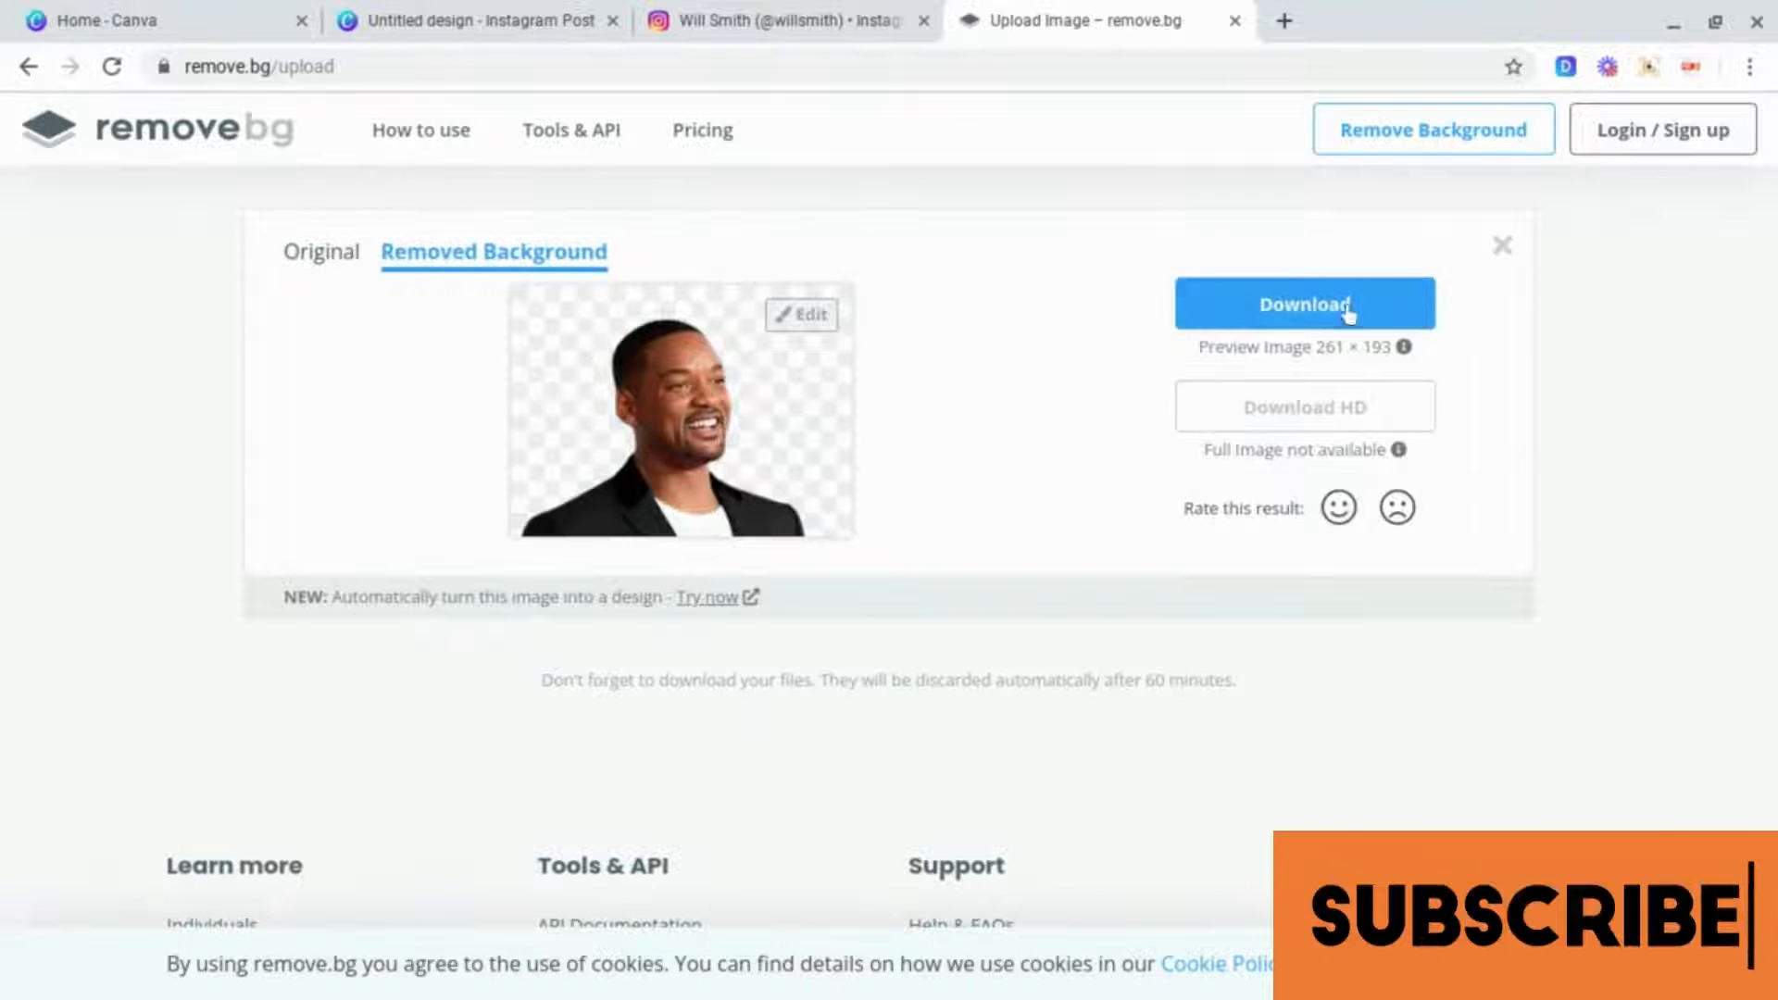
pyautogui.click(1334, 321)
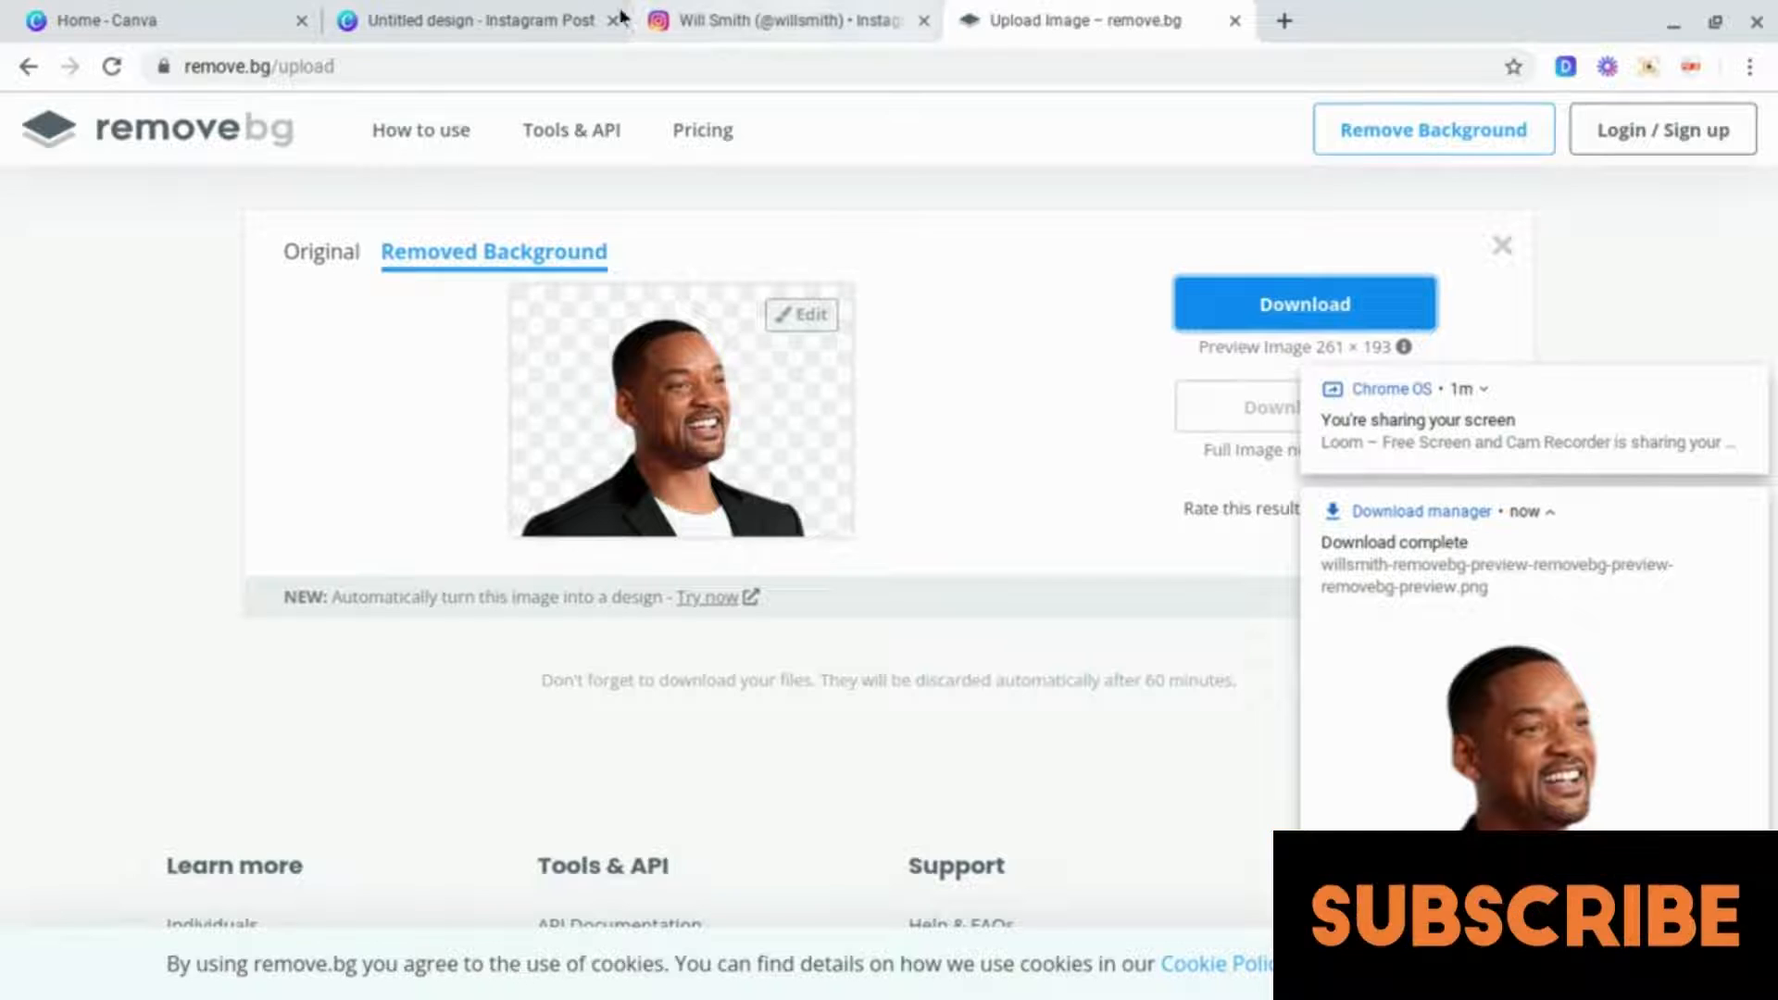
# Step: Switch to Canva and create a new Instagram Post design
pyautogui.click(498, 17)
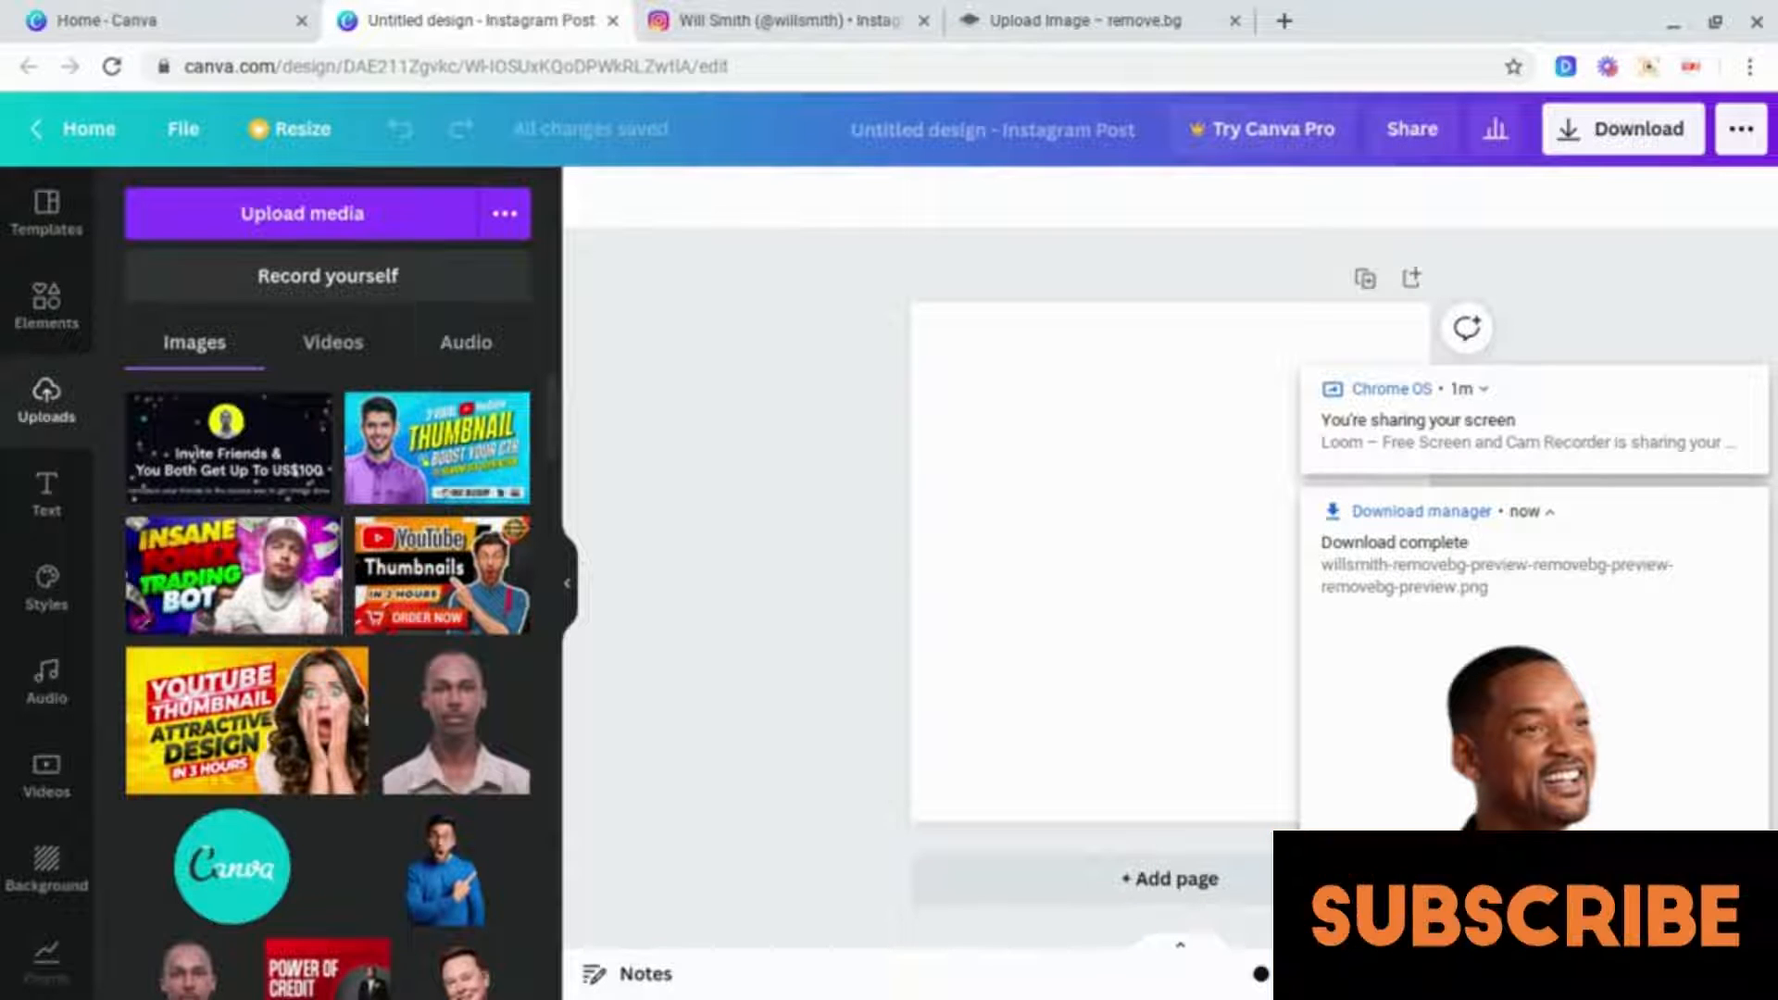
pyautogui.click(150, 23)
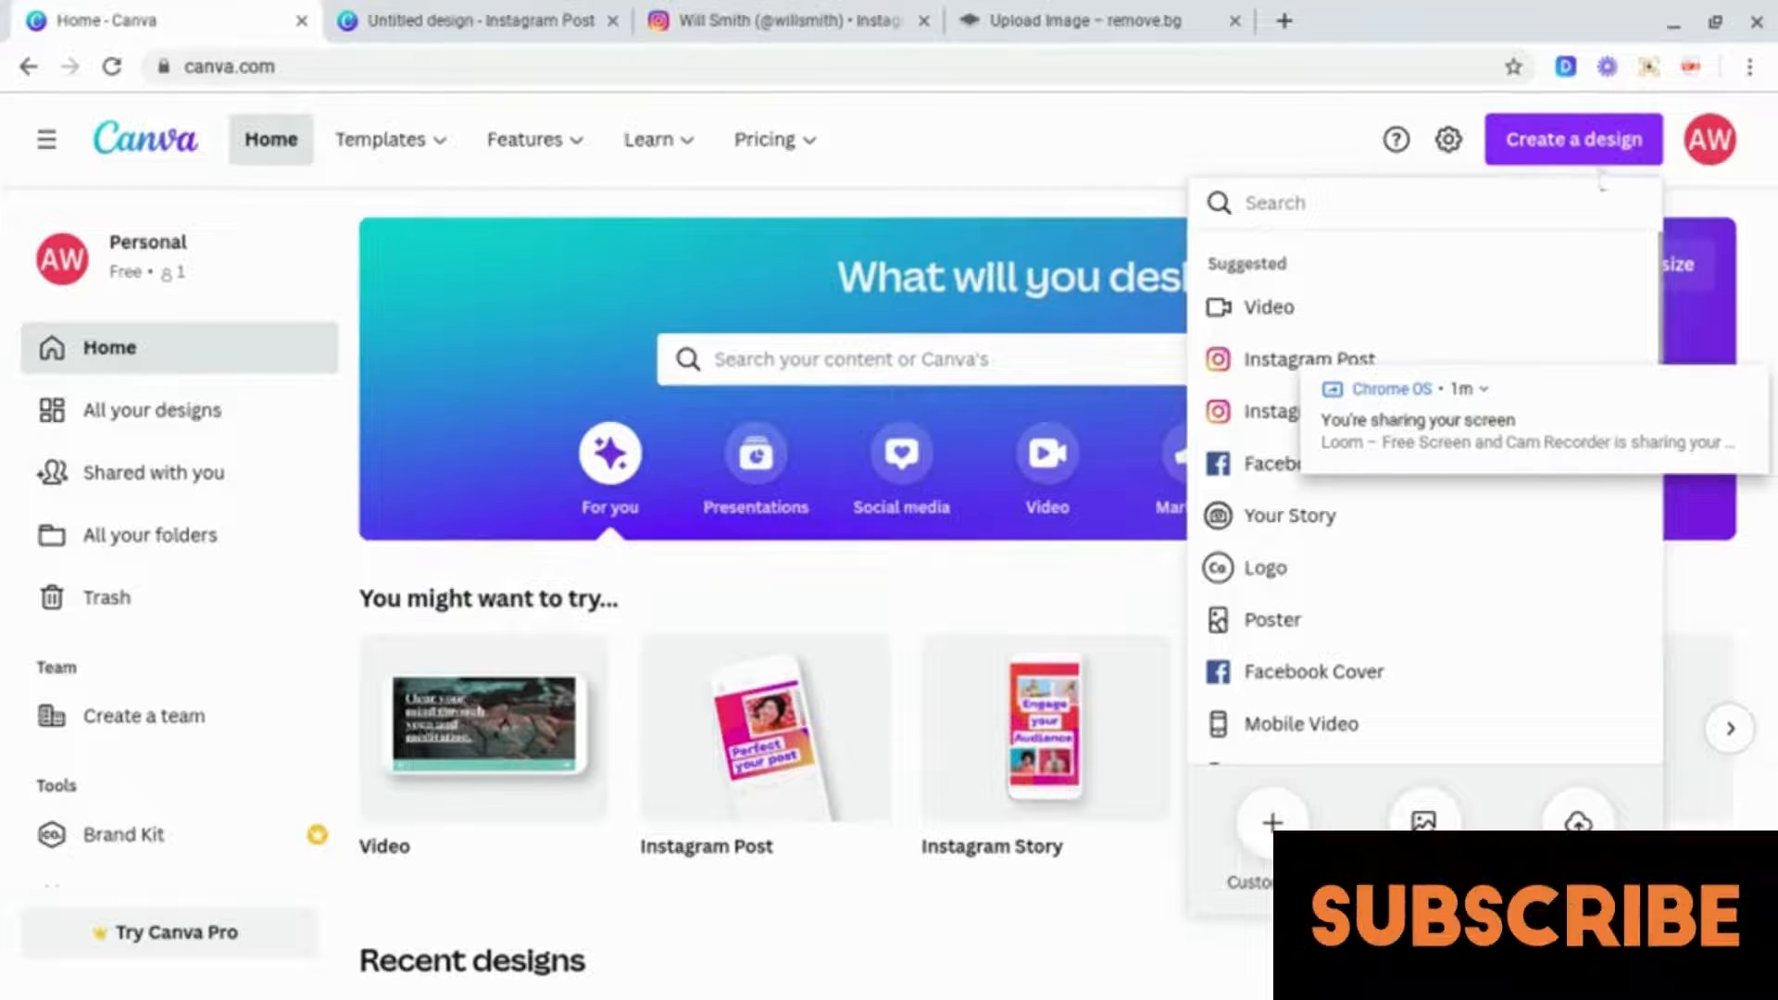
pyautogui.click(1580, 146)
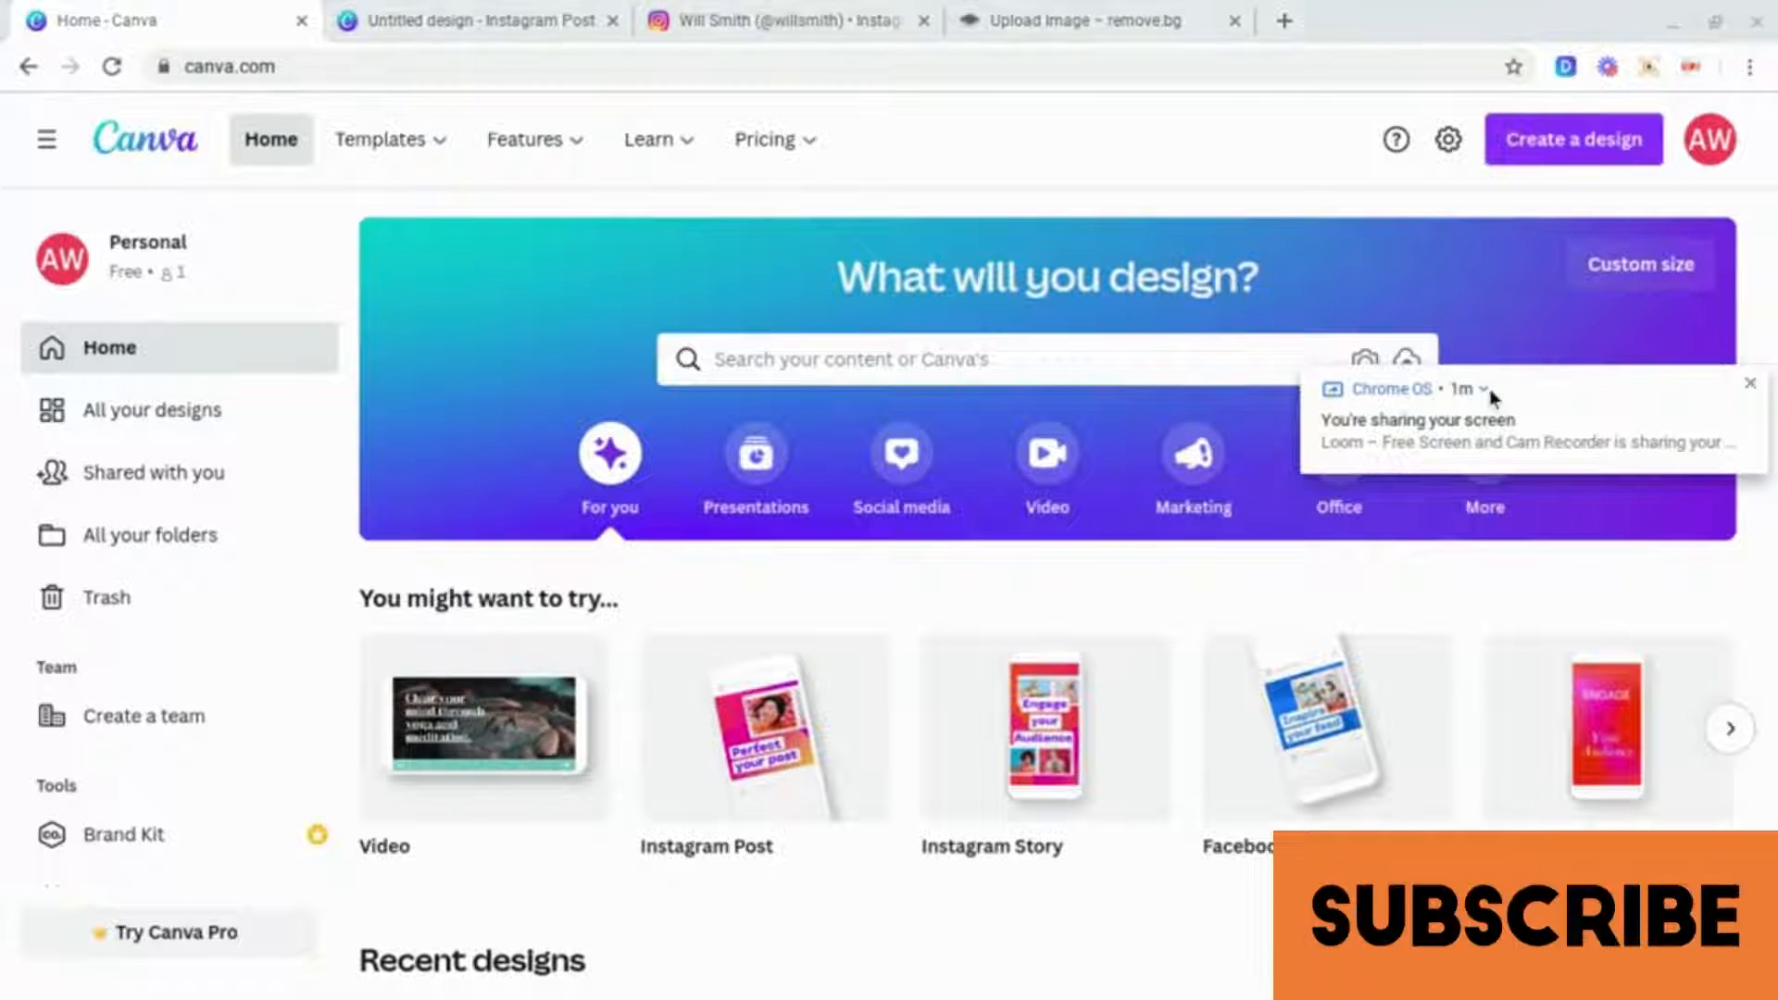
pyautogui.click(1545, 141)
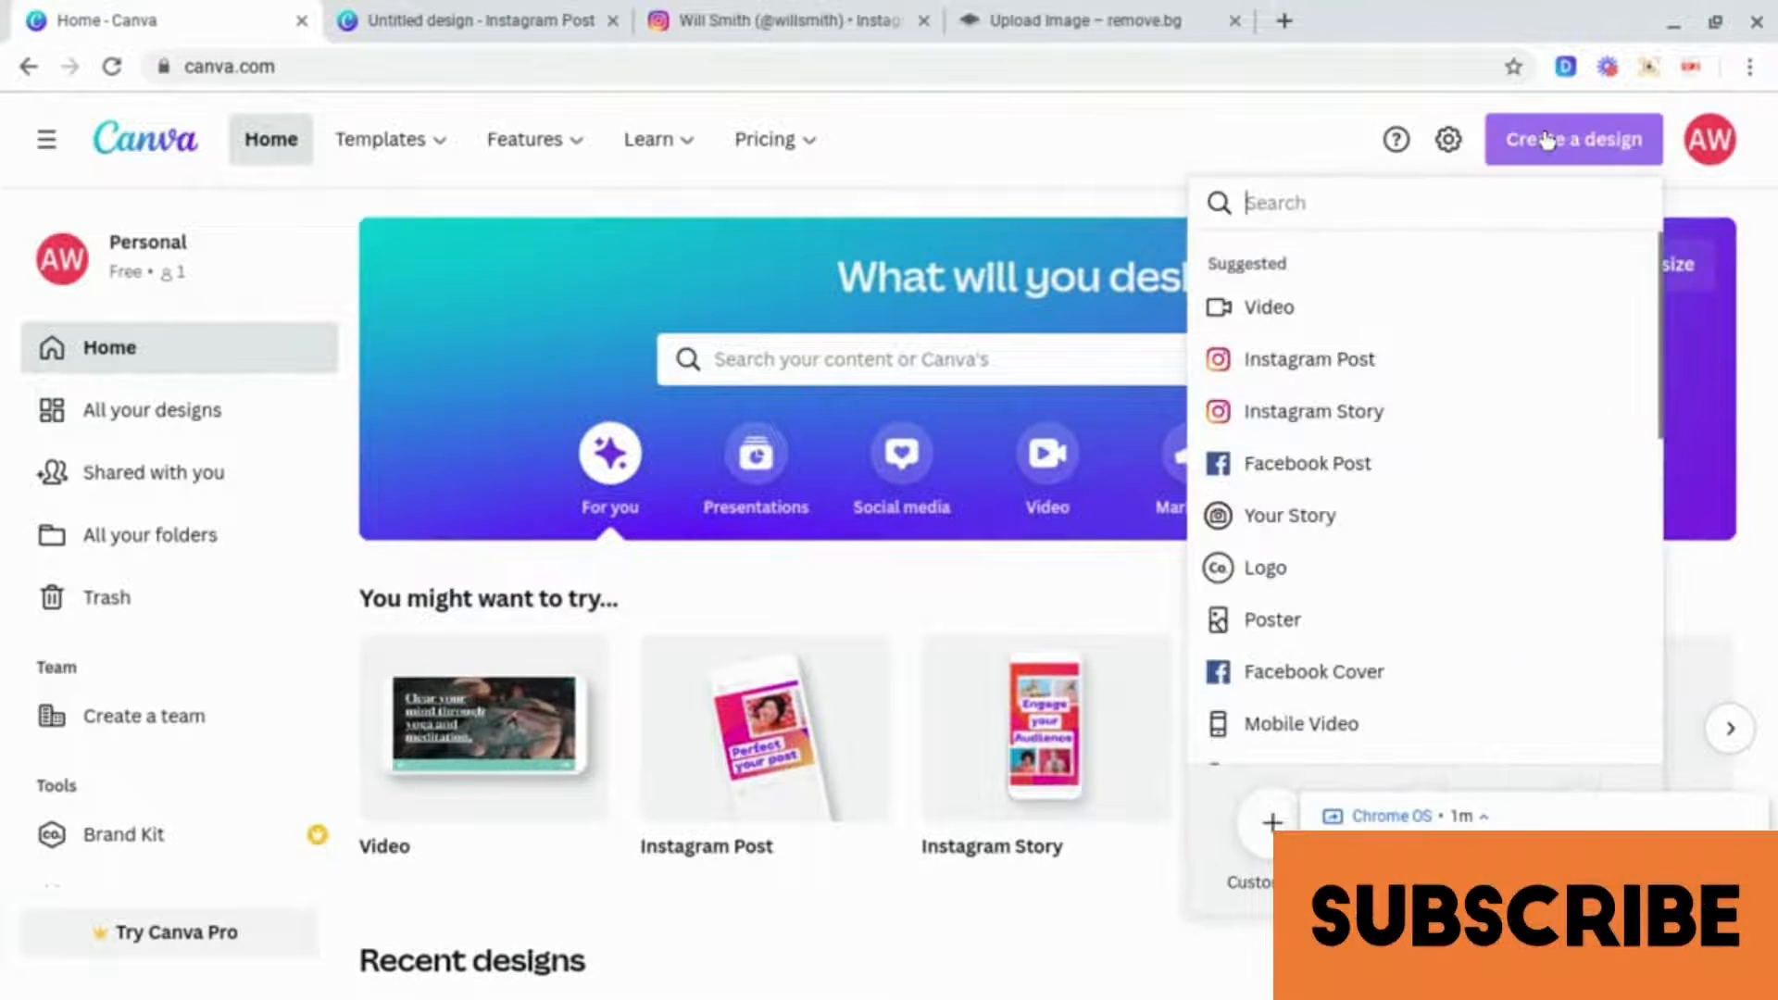
pyautogui.click(1393, 361)
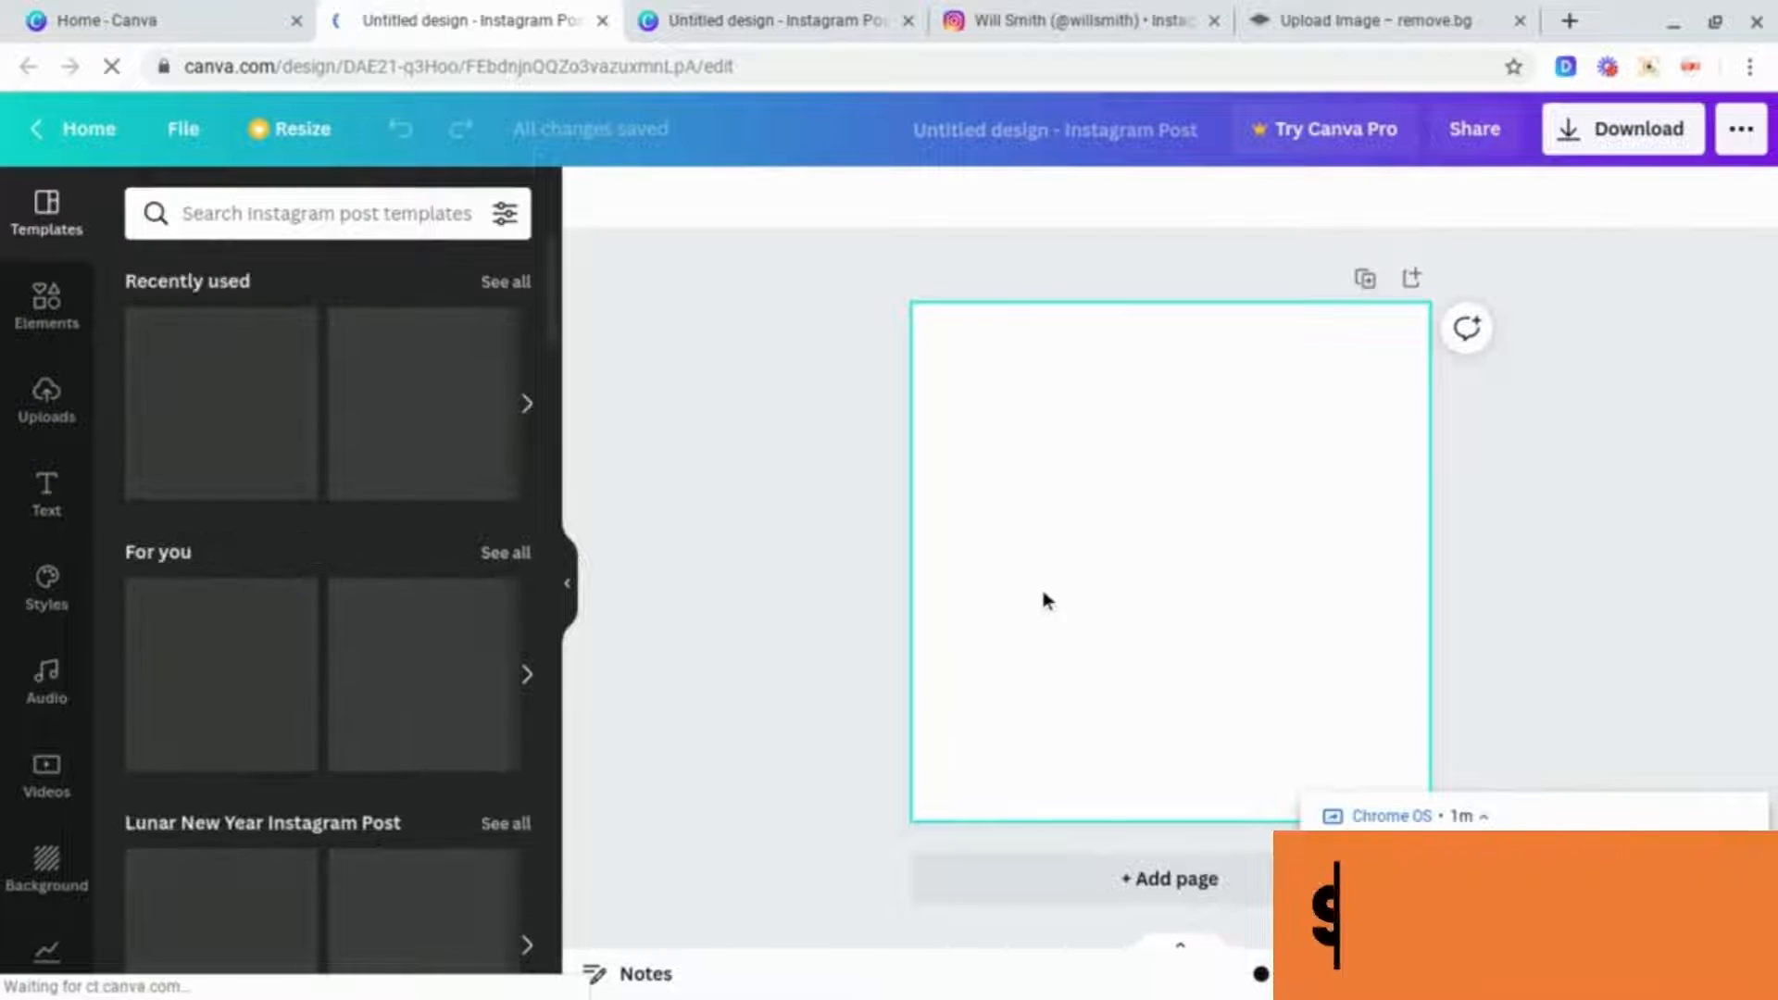
# Step: Set the page background to a yellow colour swatch
pyautogui.click(35, 869)
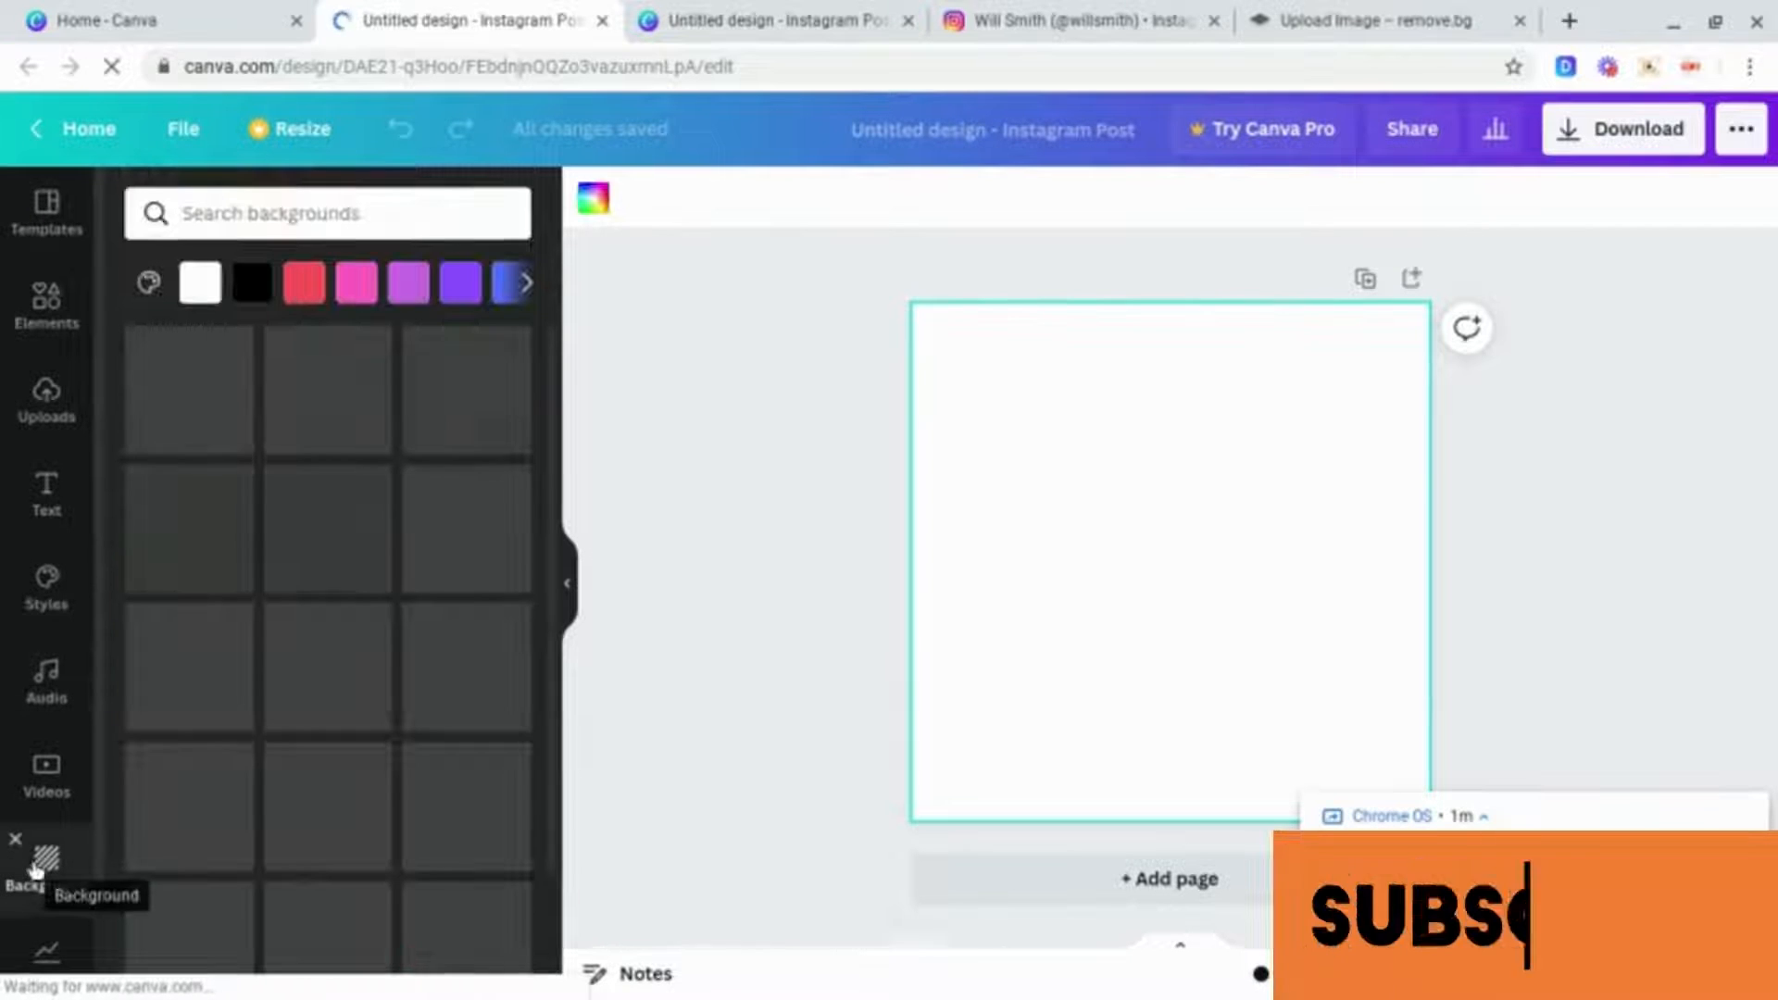
pyautogui.click(526, 282)
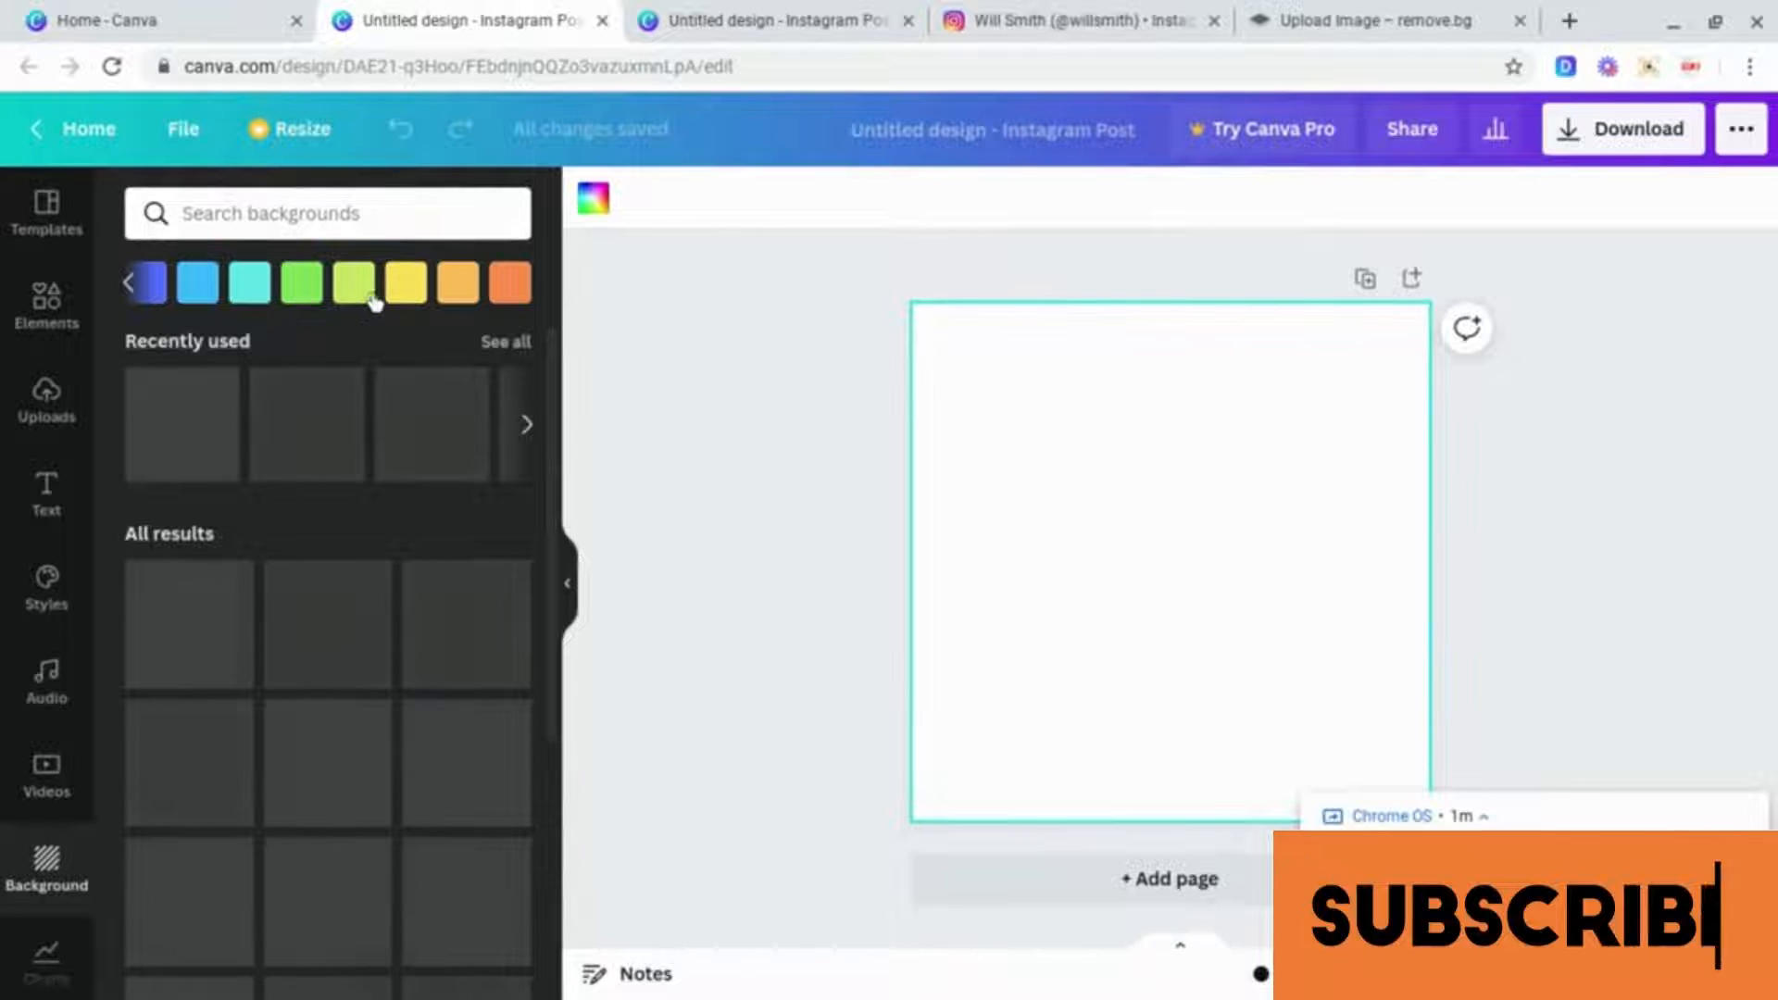
pyautogui.click(402, 295)
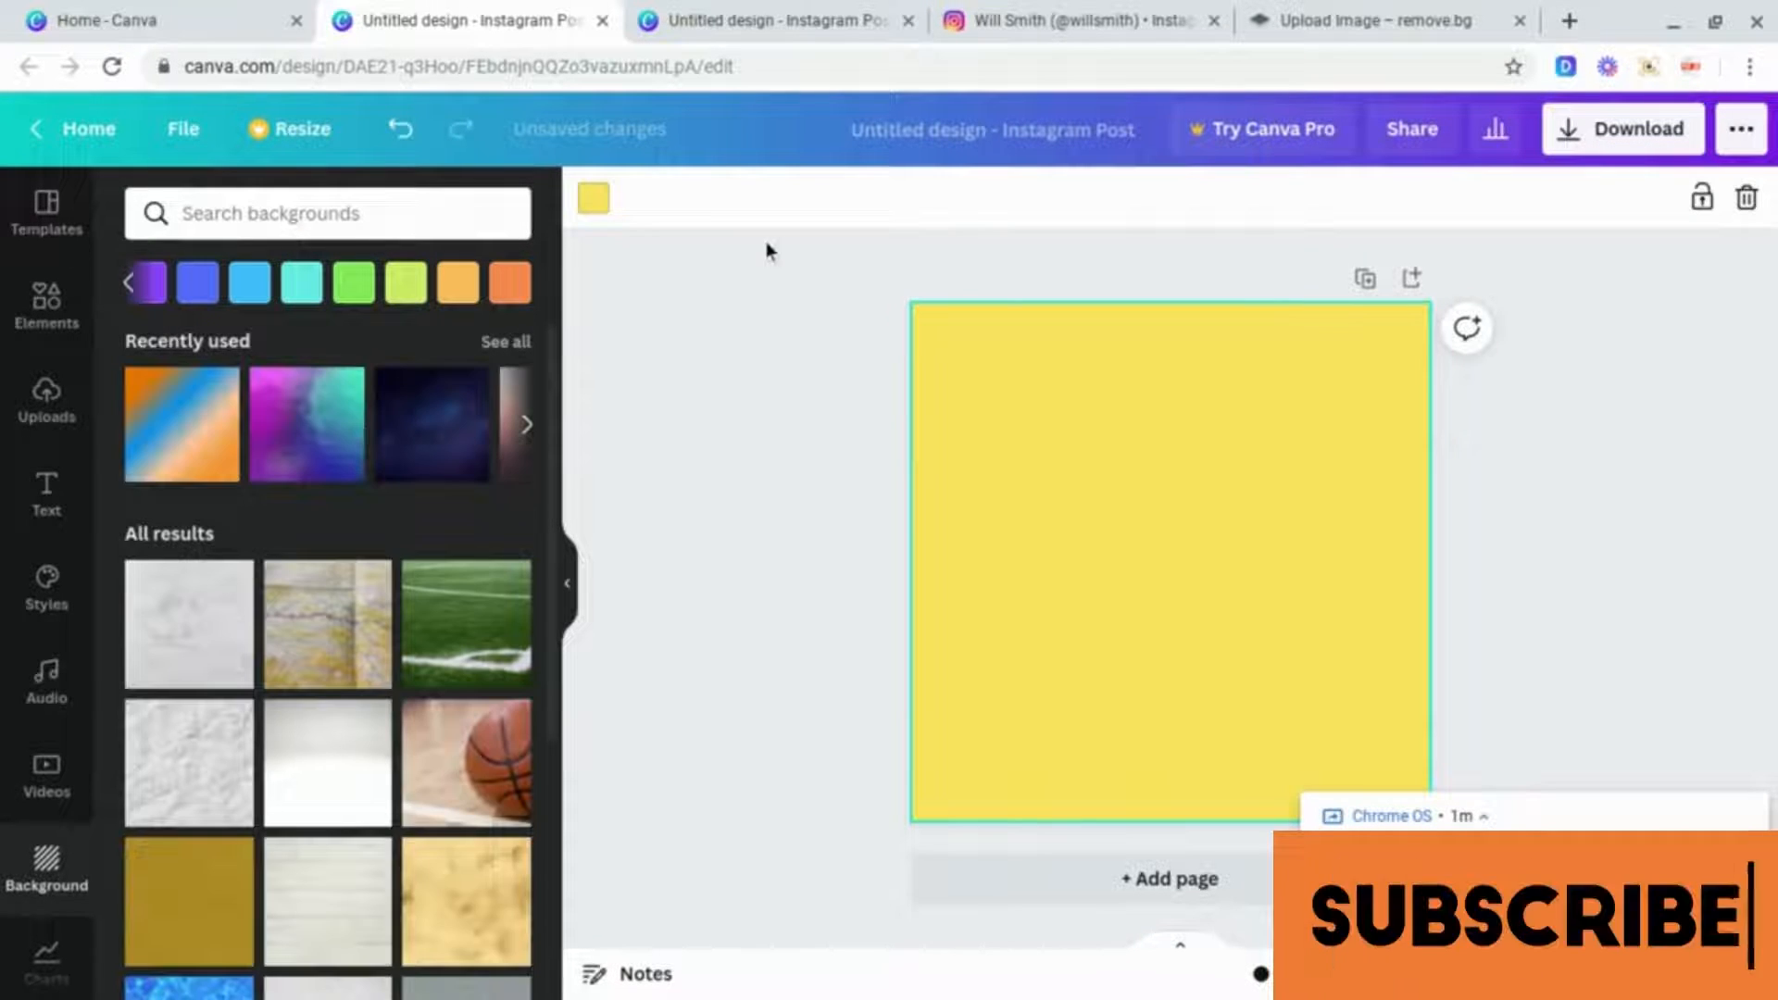
# Step: Change the background to a custom bright yellow, #EDEB09, using the colour picker
pyautogui.click(597, 204)
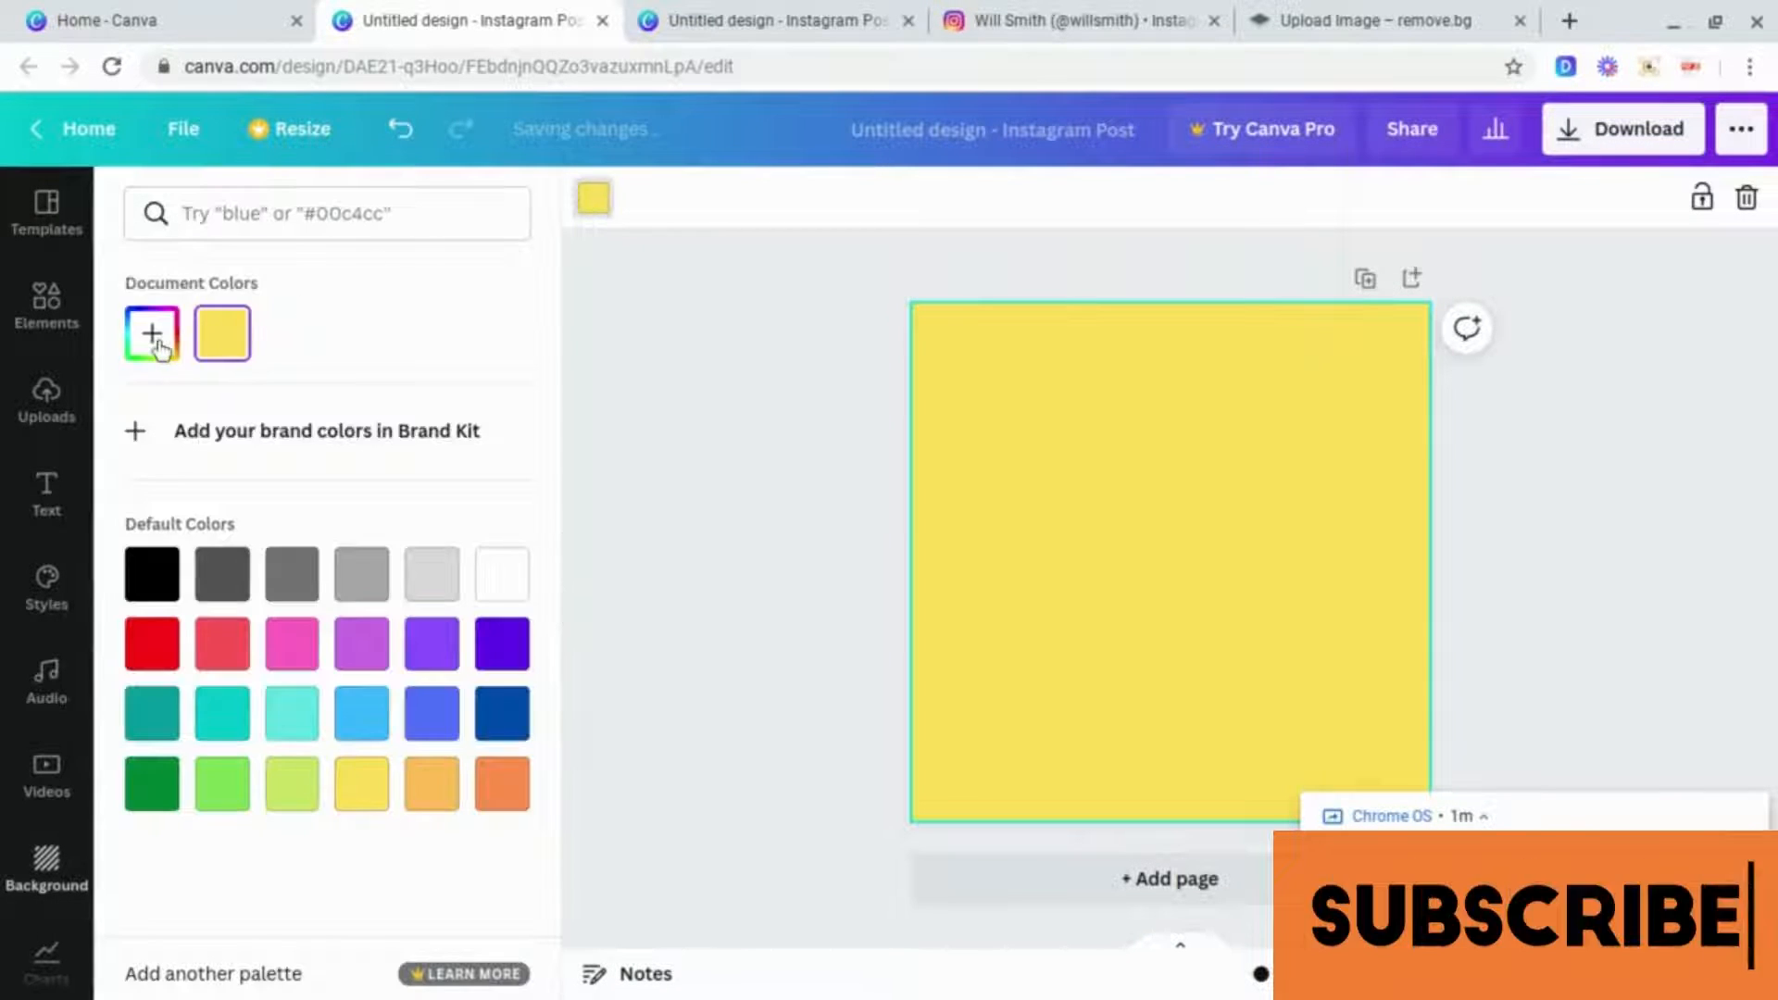
pyautogui.click(156, 341)
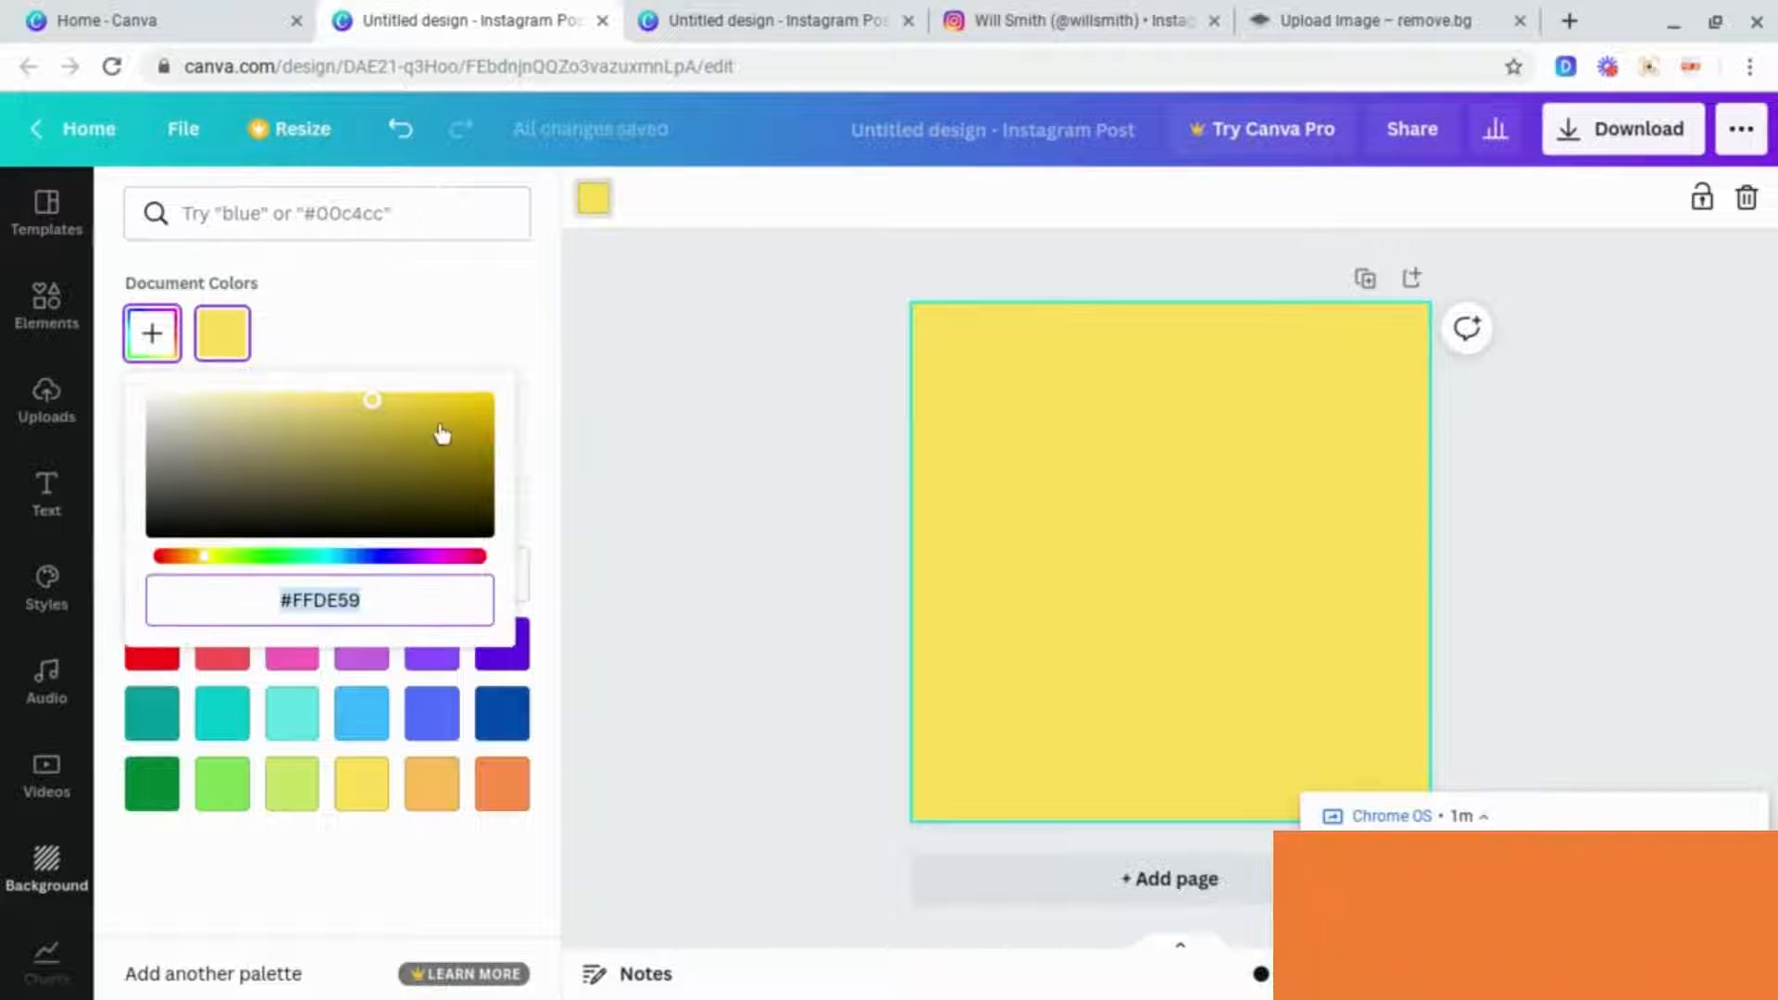
pyautogui.click(212, 557)
pyautogui.click(435, 412)
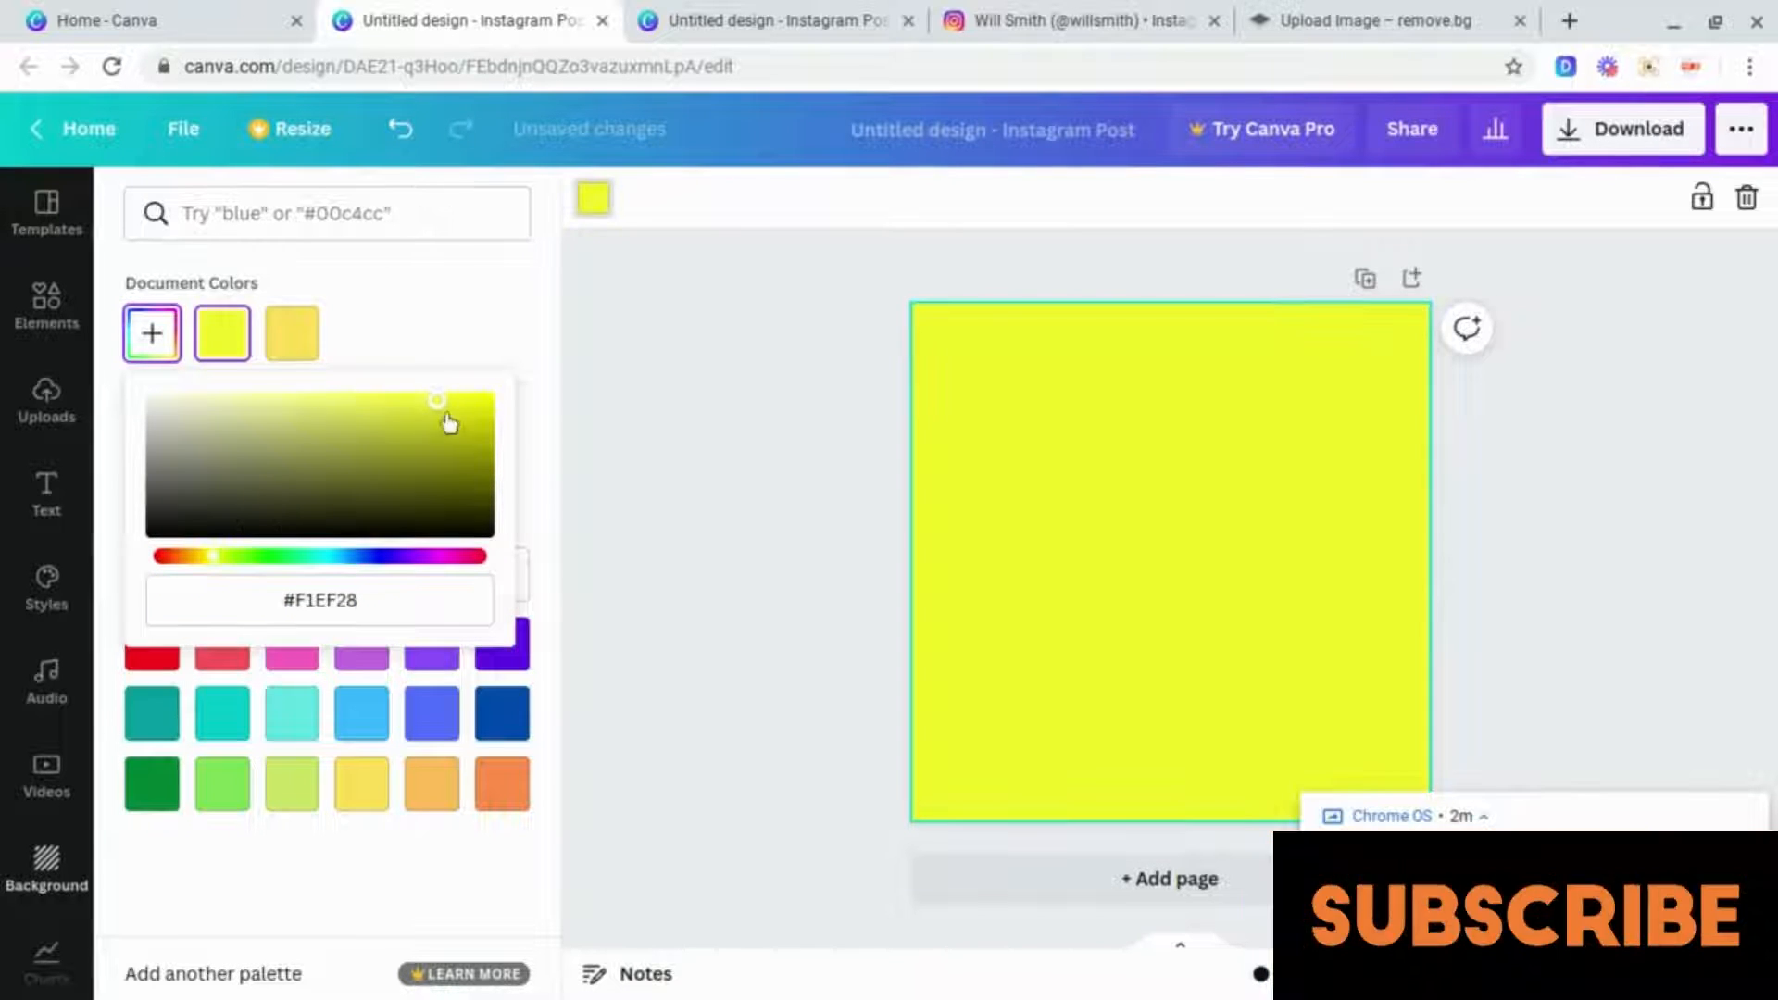
pyautogui.click(482, 405)
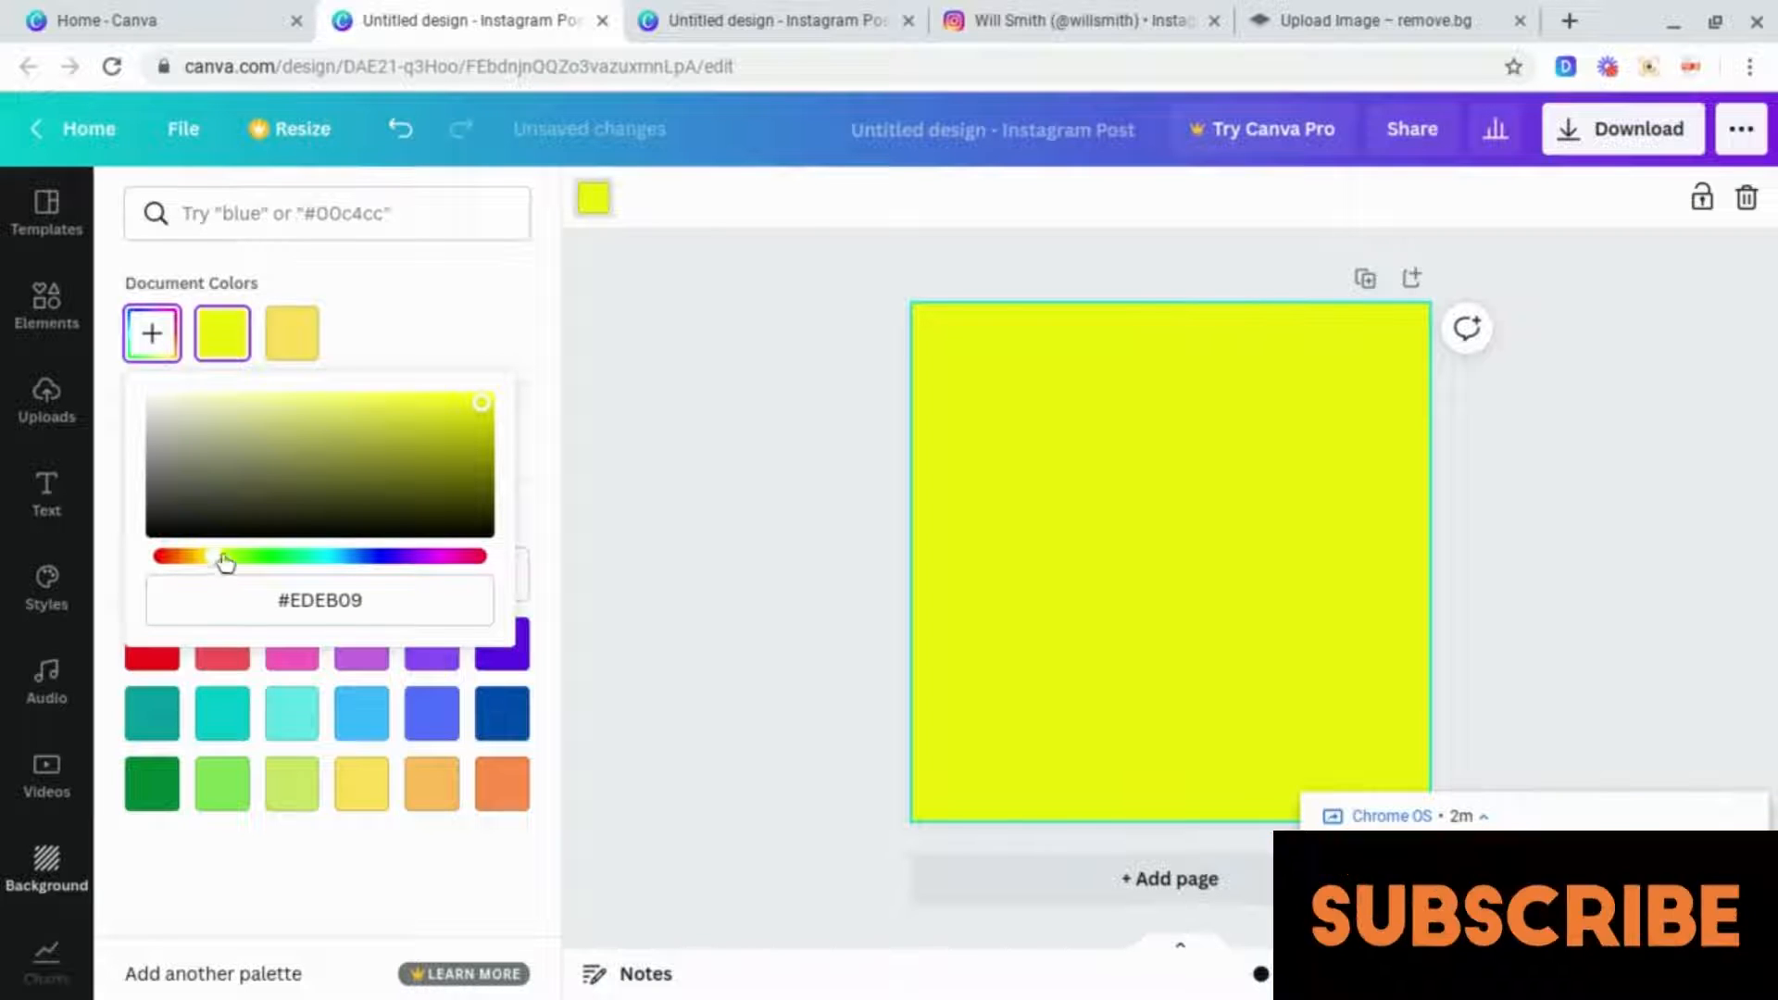
pyautogui.click(1300, 470)
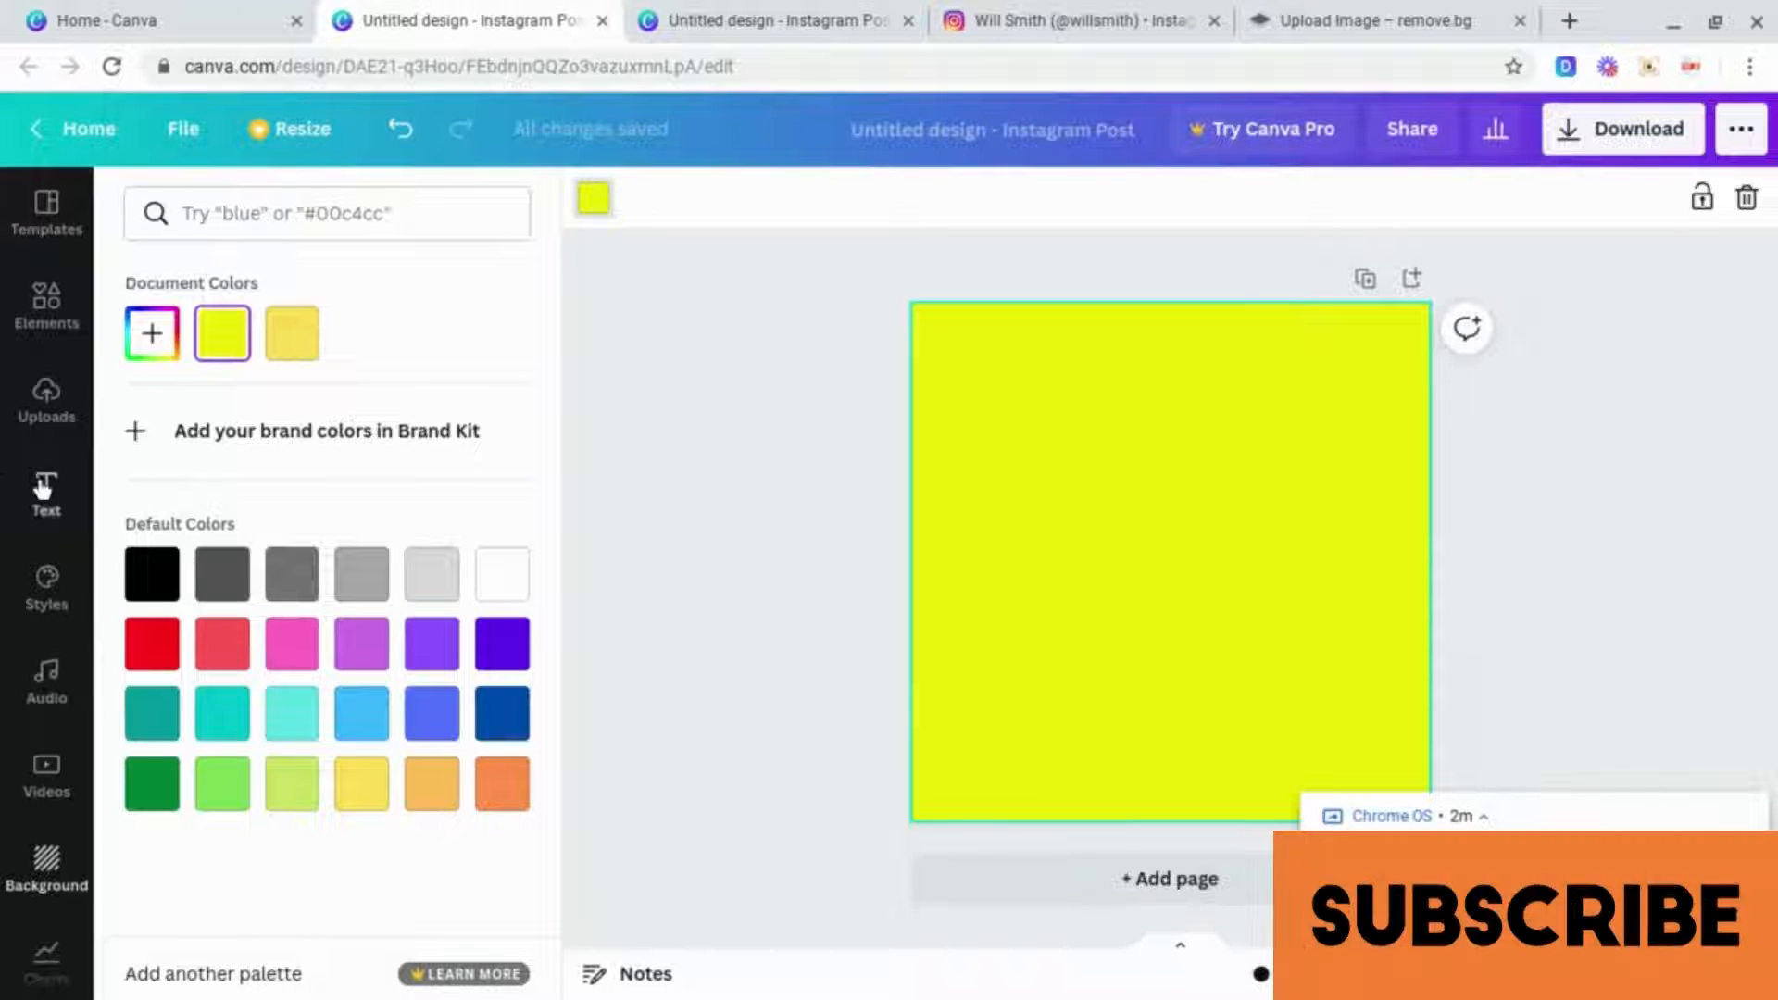
# Step: Upload the background-removed willsmith-removebg-preview PNG from Downloads to the design's uploads
pyautogui.click(44, 421)
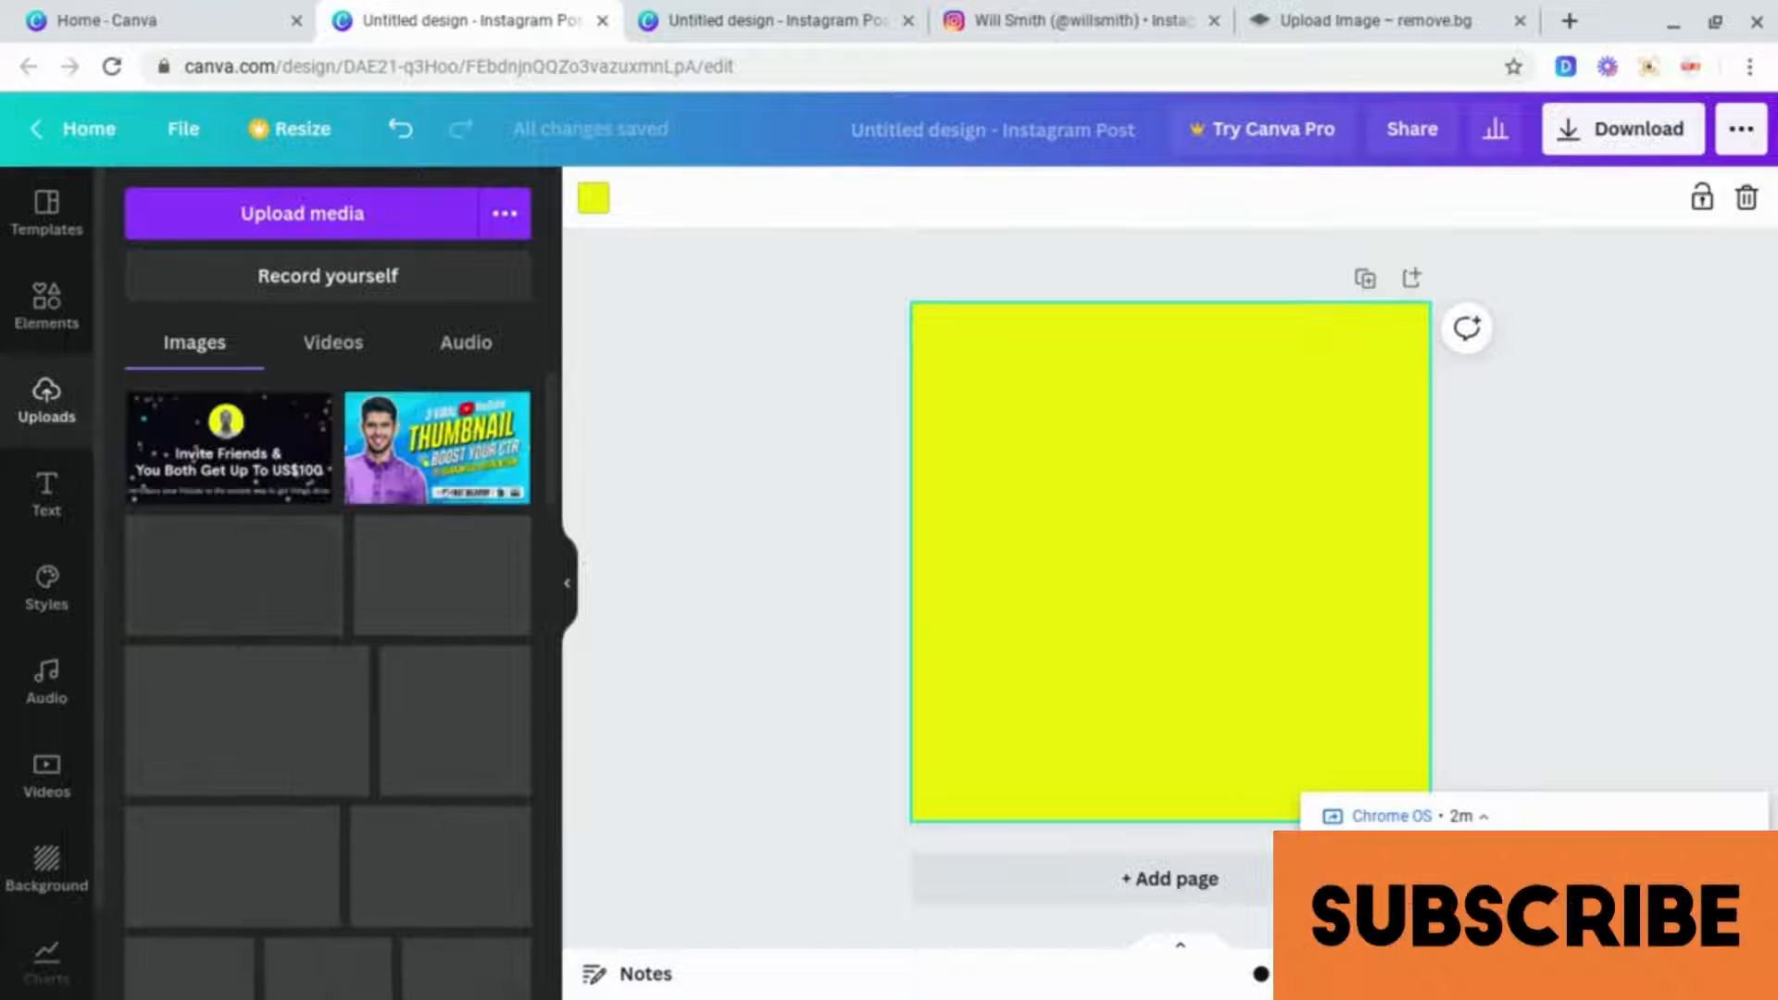
pyautogui.click(347, 231)
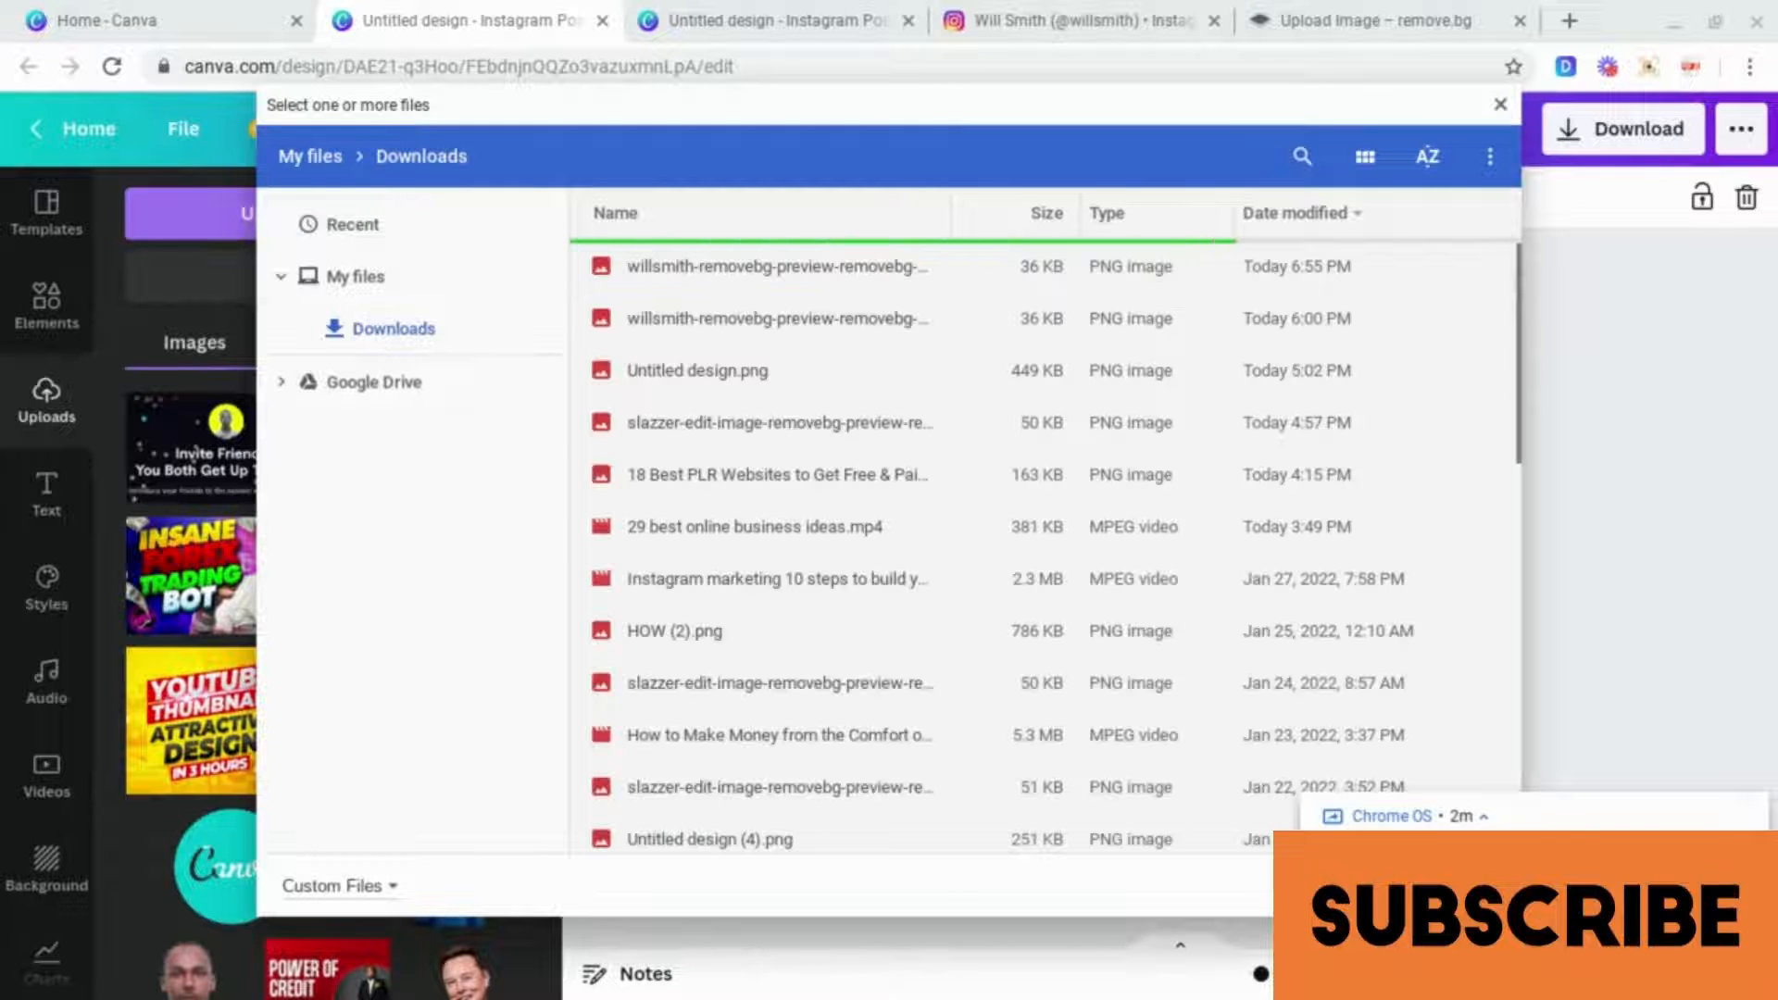
pyautogui.click(660, 278)
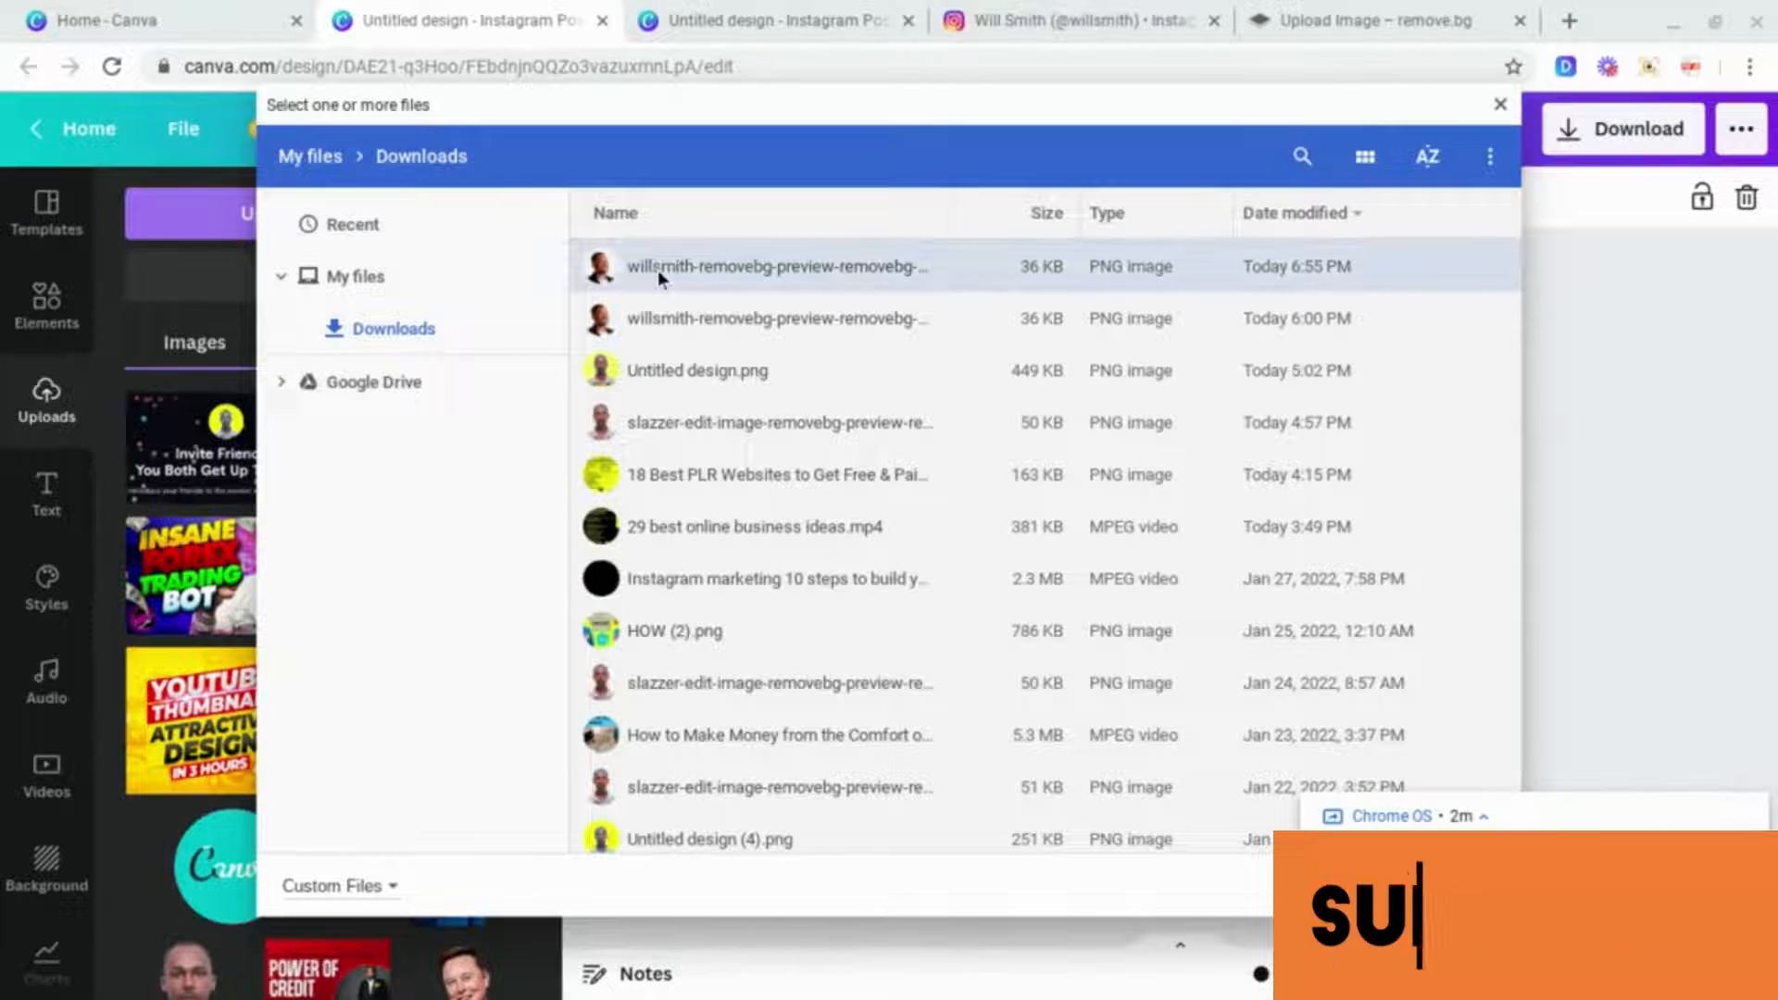
pyautogui.click(1489, 821)
pyautogui.click(1474, 886)
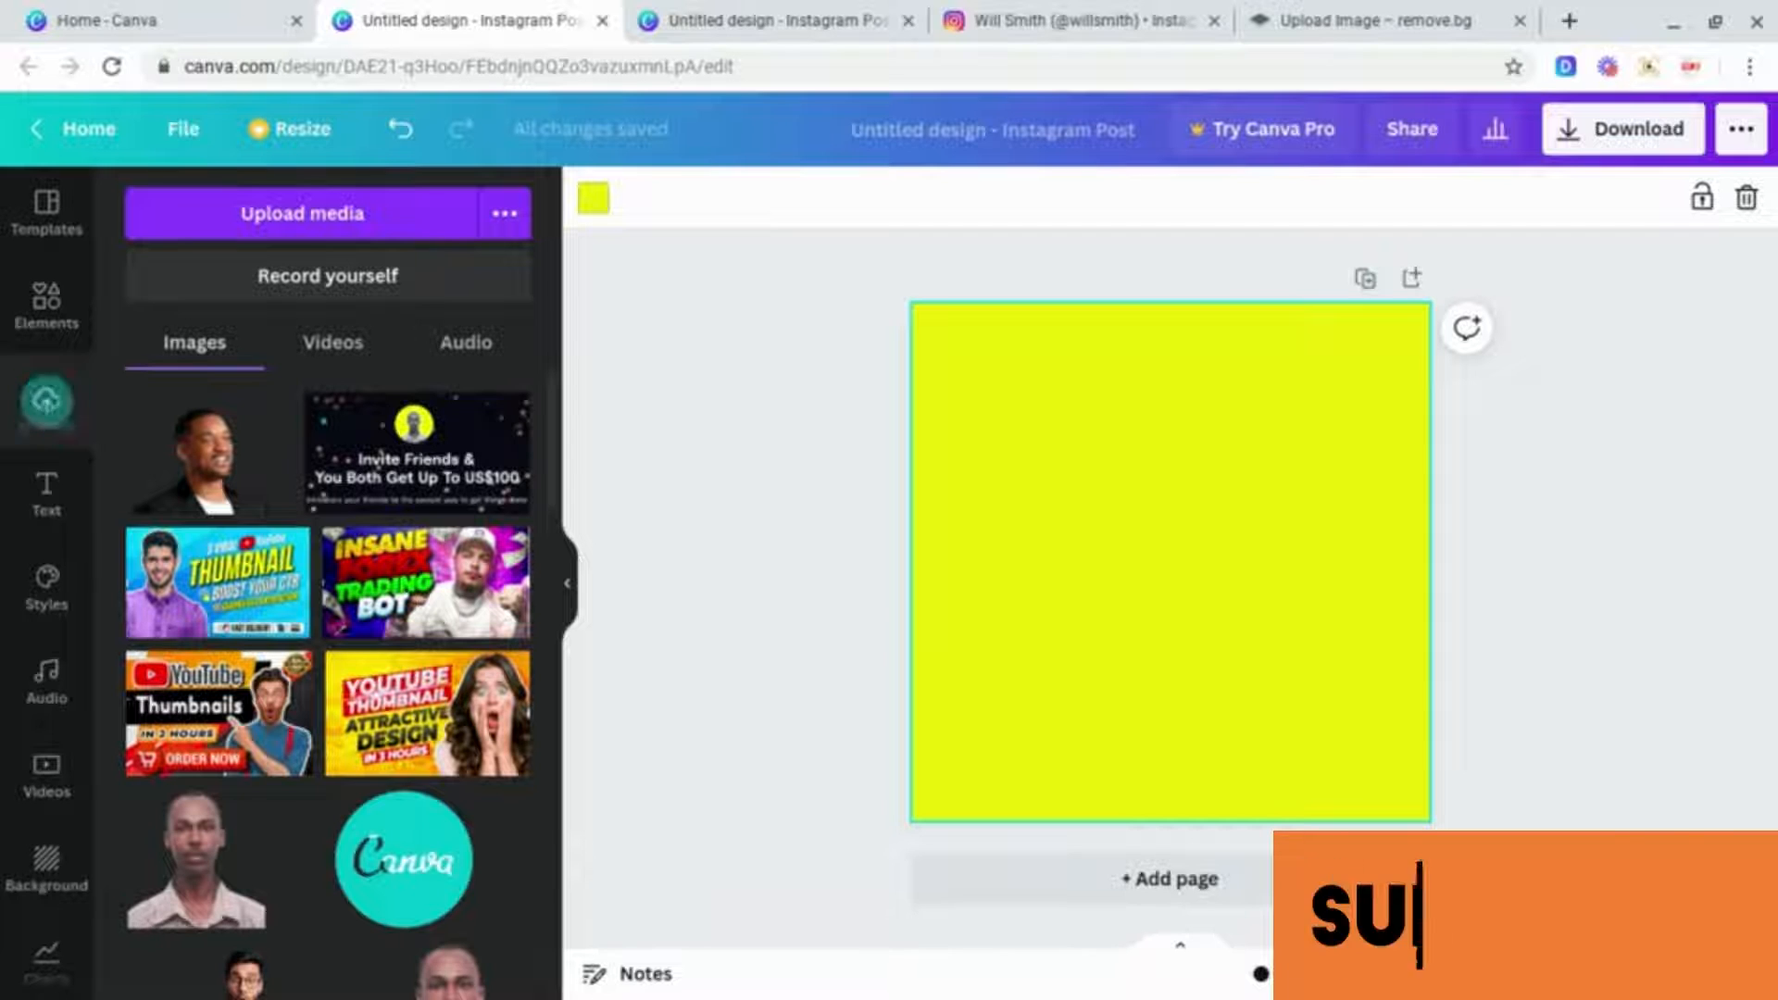
# Step: Place the uploaded Will Smith cutout onto the centre of the page
pyautogui.click(238, 469)
pyautogui.moveTo(1208, 512); pyautogui.dragTo(1192, 525)
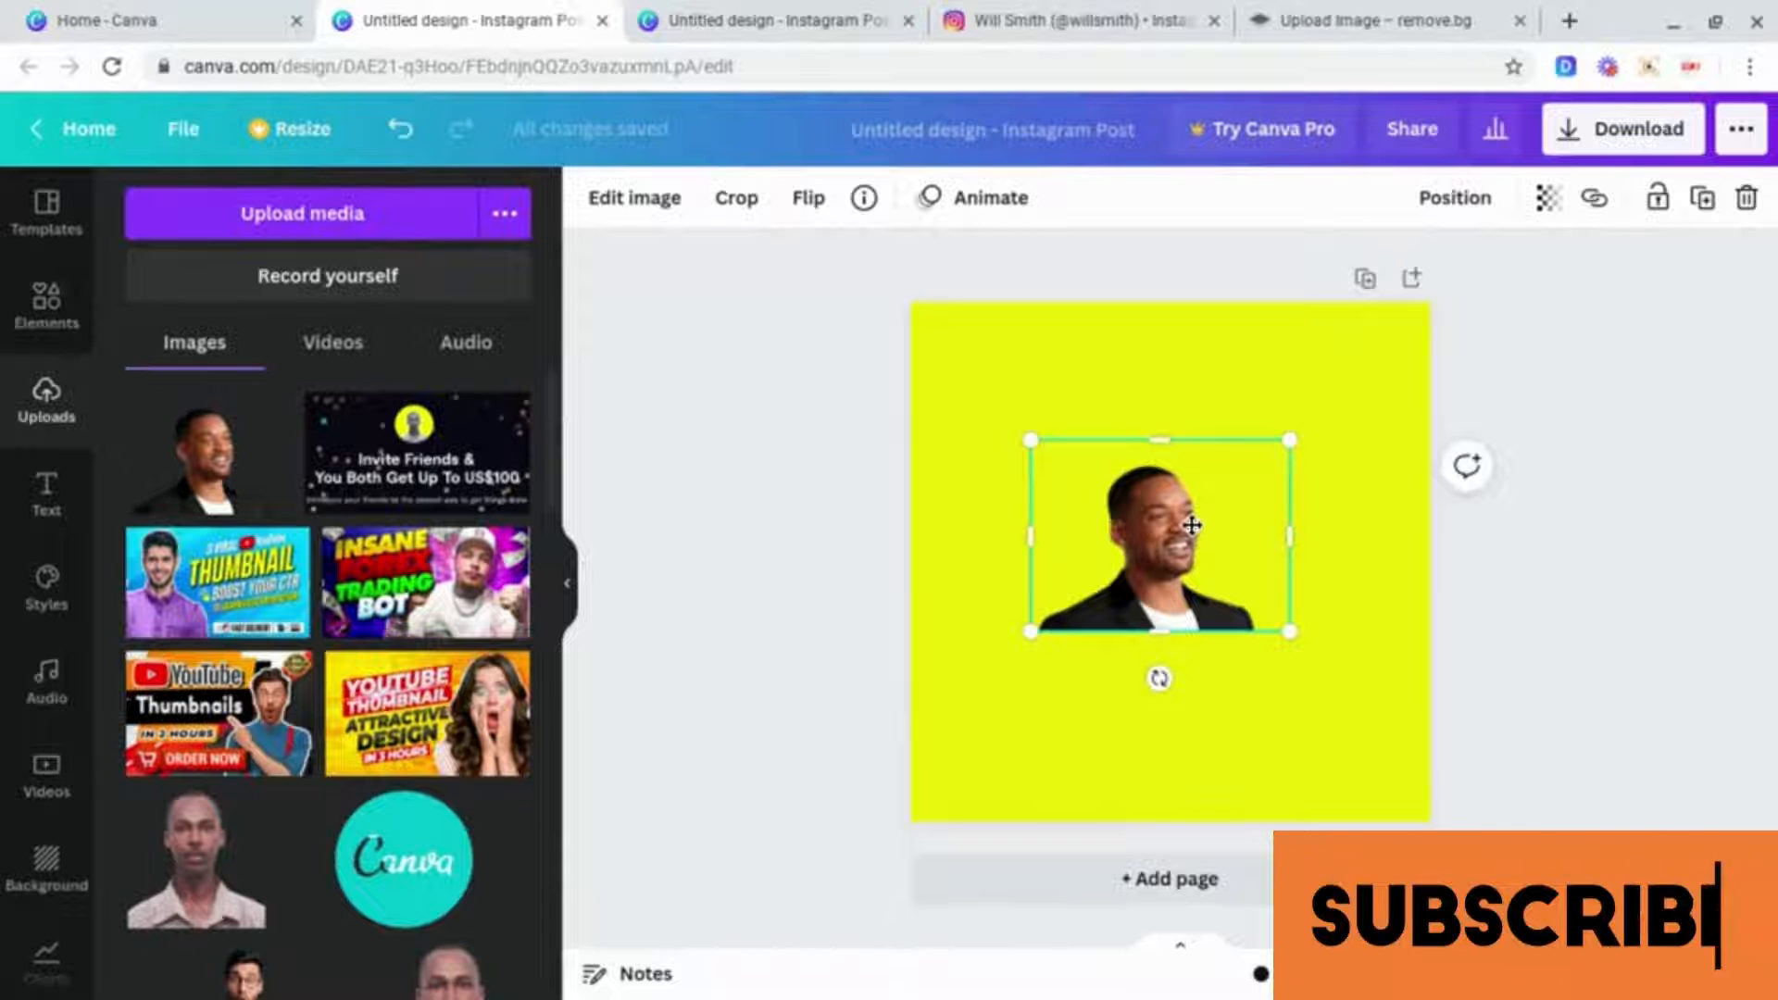
# Step: Apply the Glow shadow effect to the Will Smith image and open its settings
pyautogui.click(643, 211)
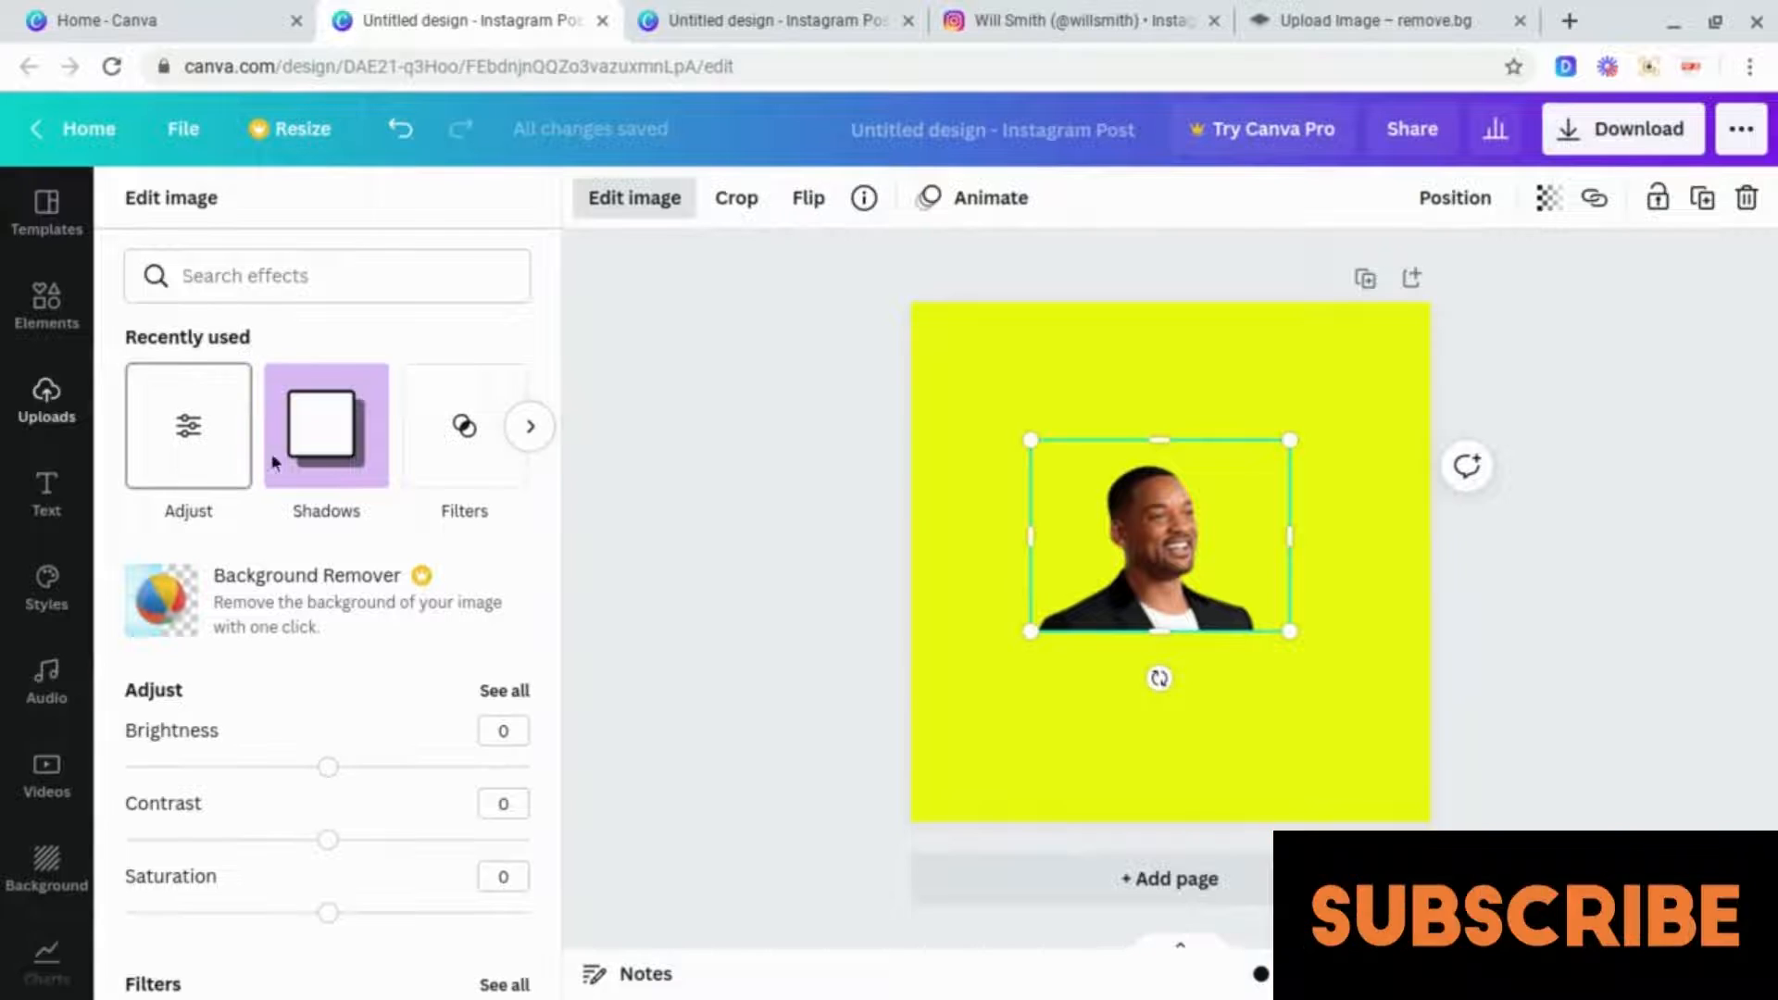
pyautogui.scroll(-3, 329, 461)
pyautogui.scroll(-2, 330, 462)
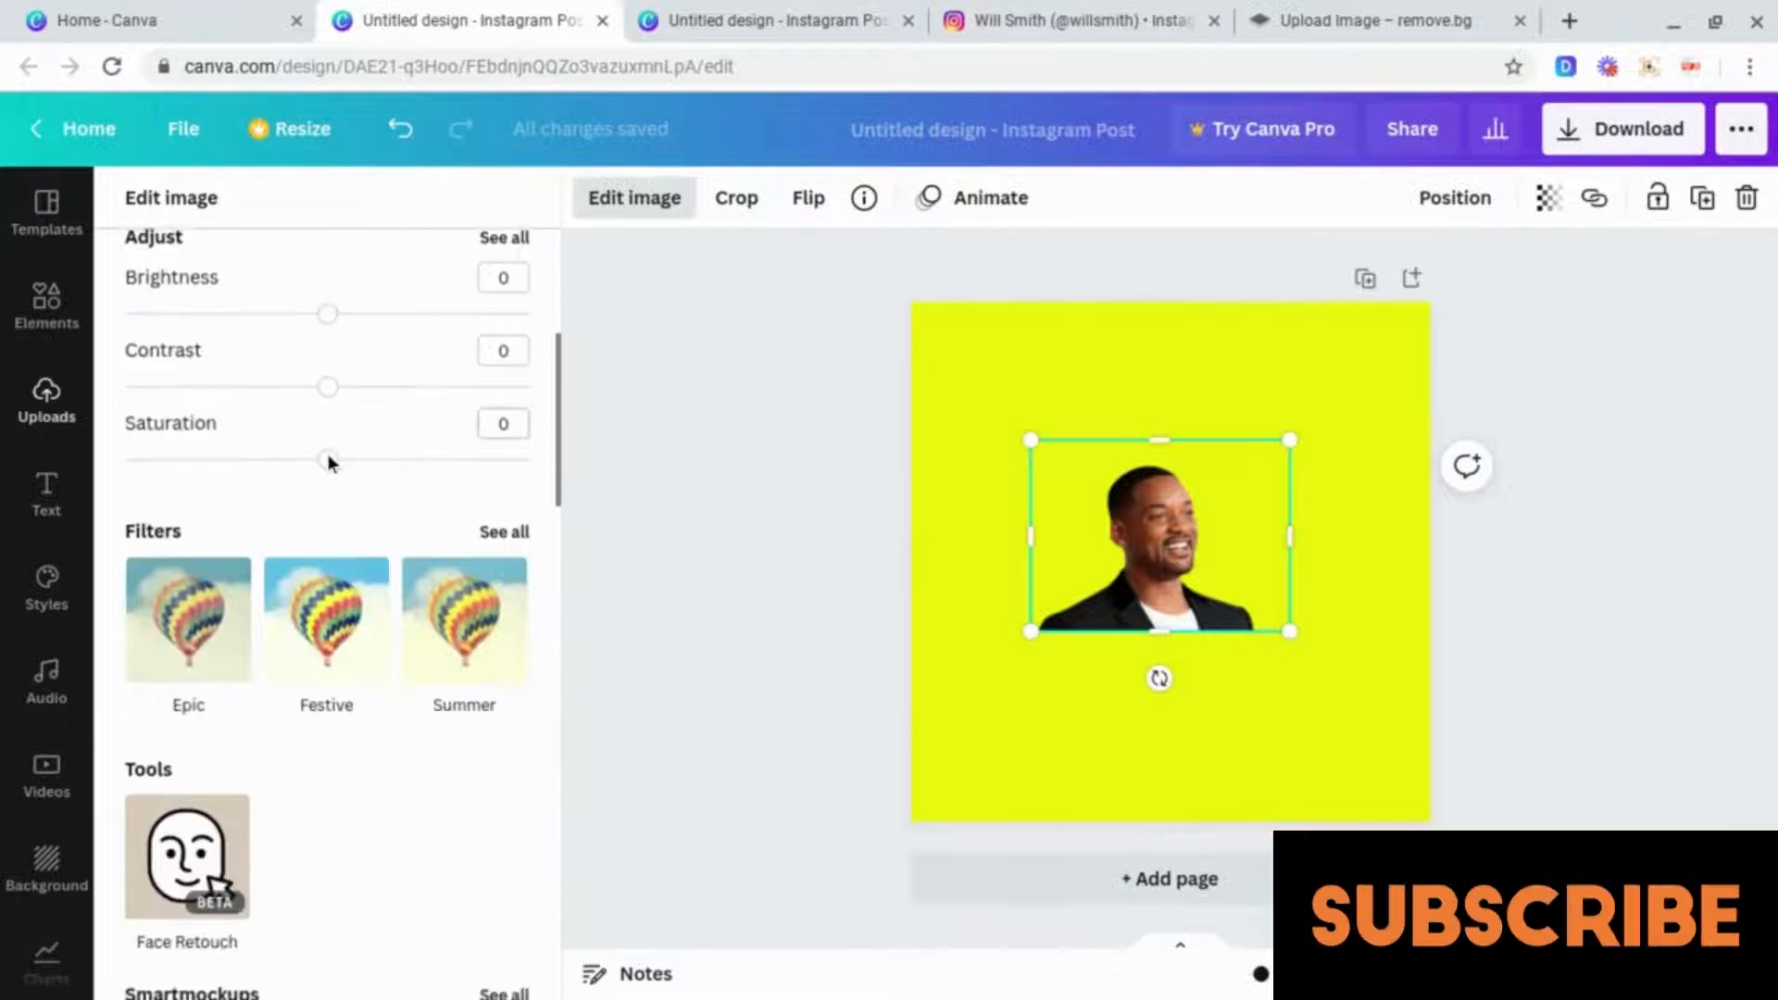
pyautogui.scroll(5, 326, 463)
pyautogui.click(324, 430)
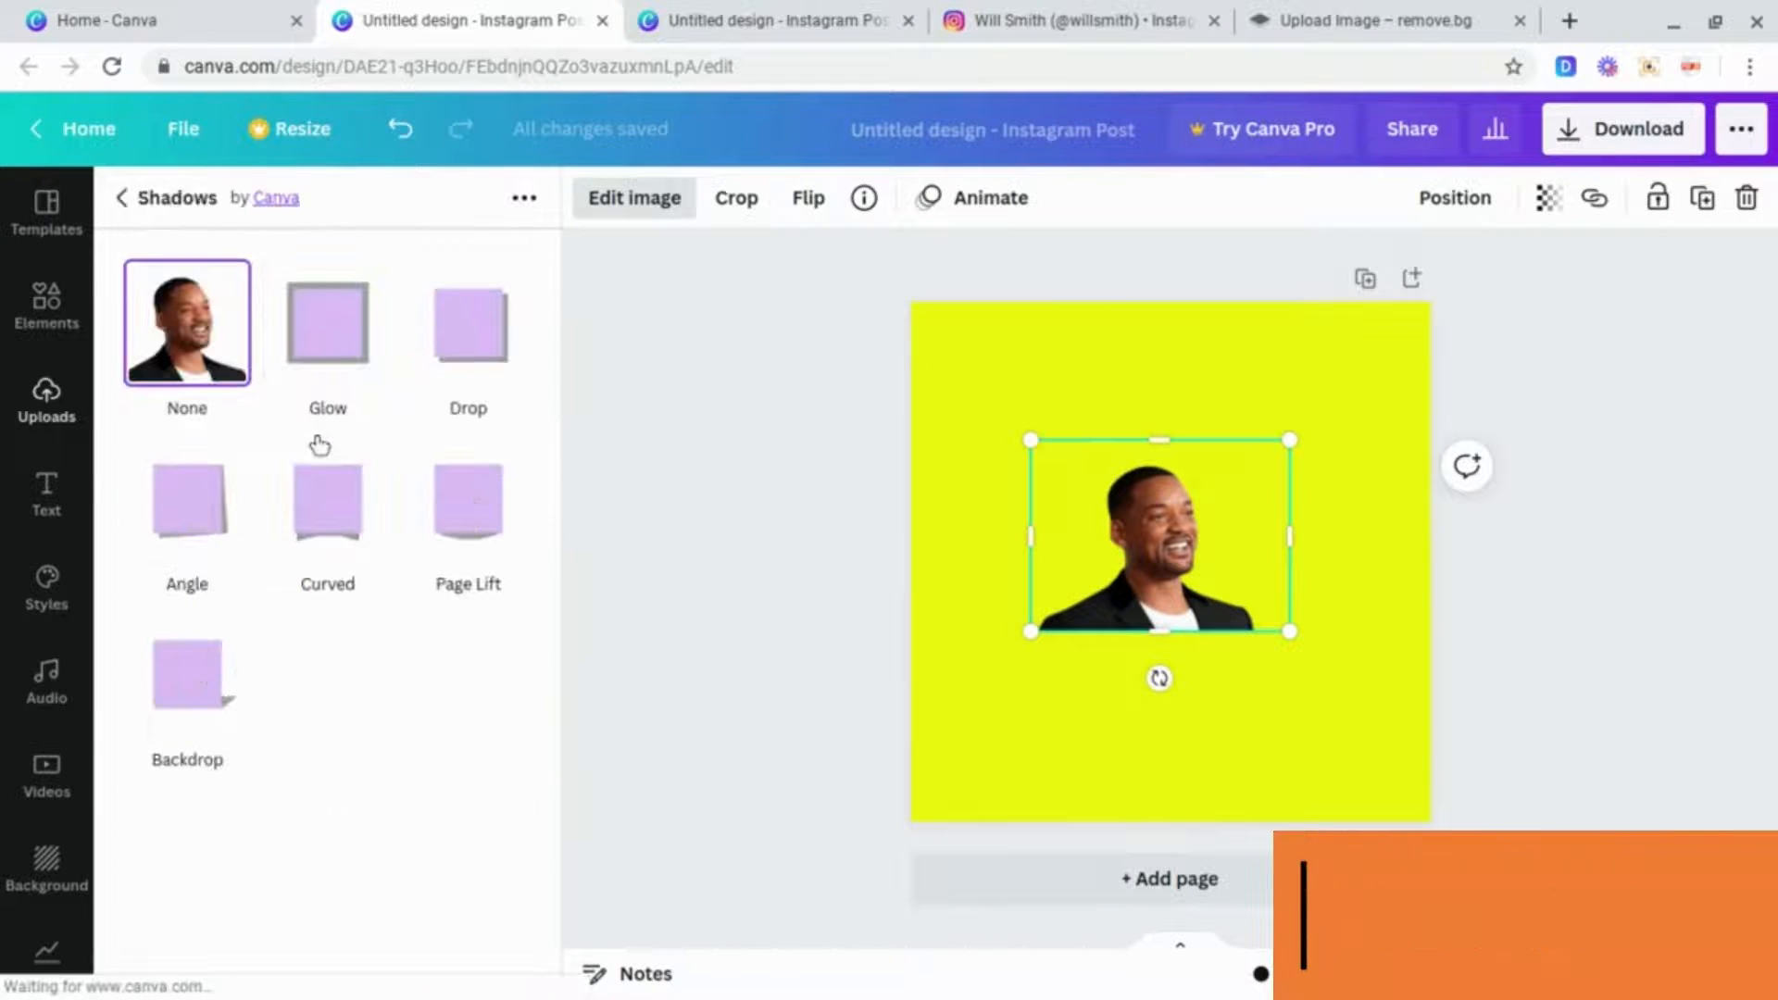
pyautogui.click(329, 357)
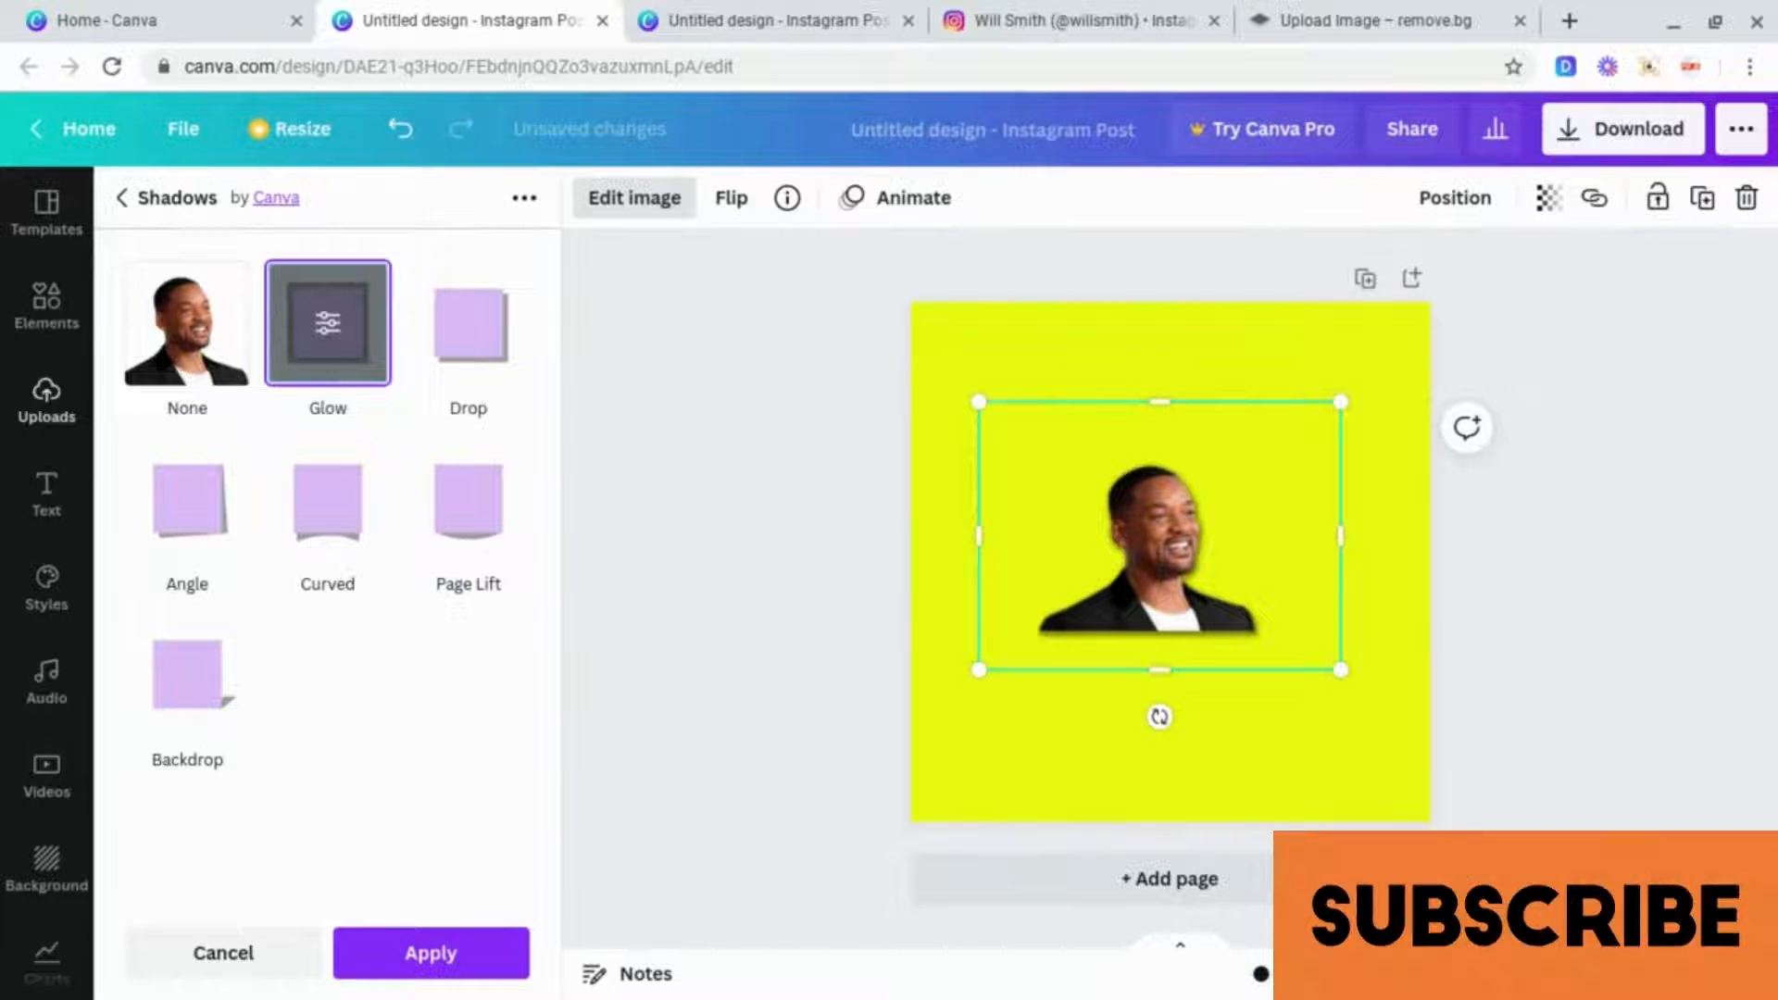
pyautogui.click(331, 359)
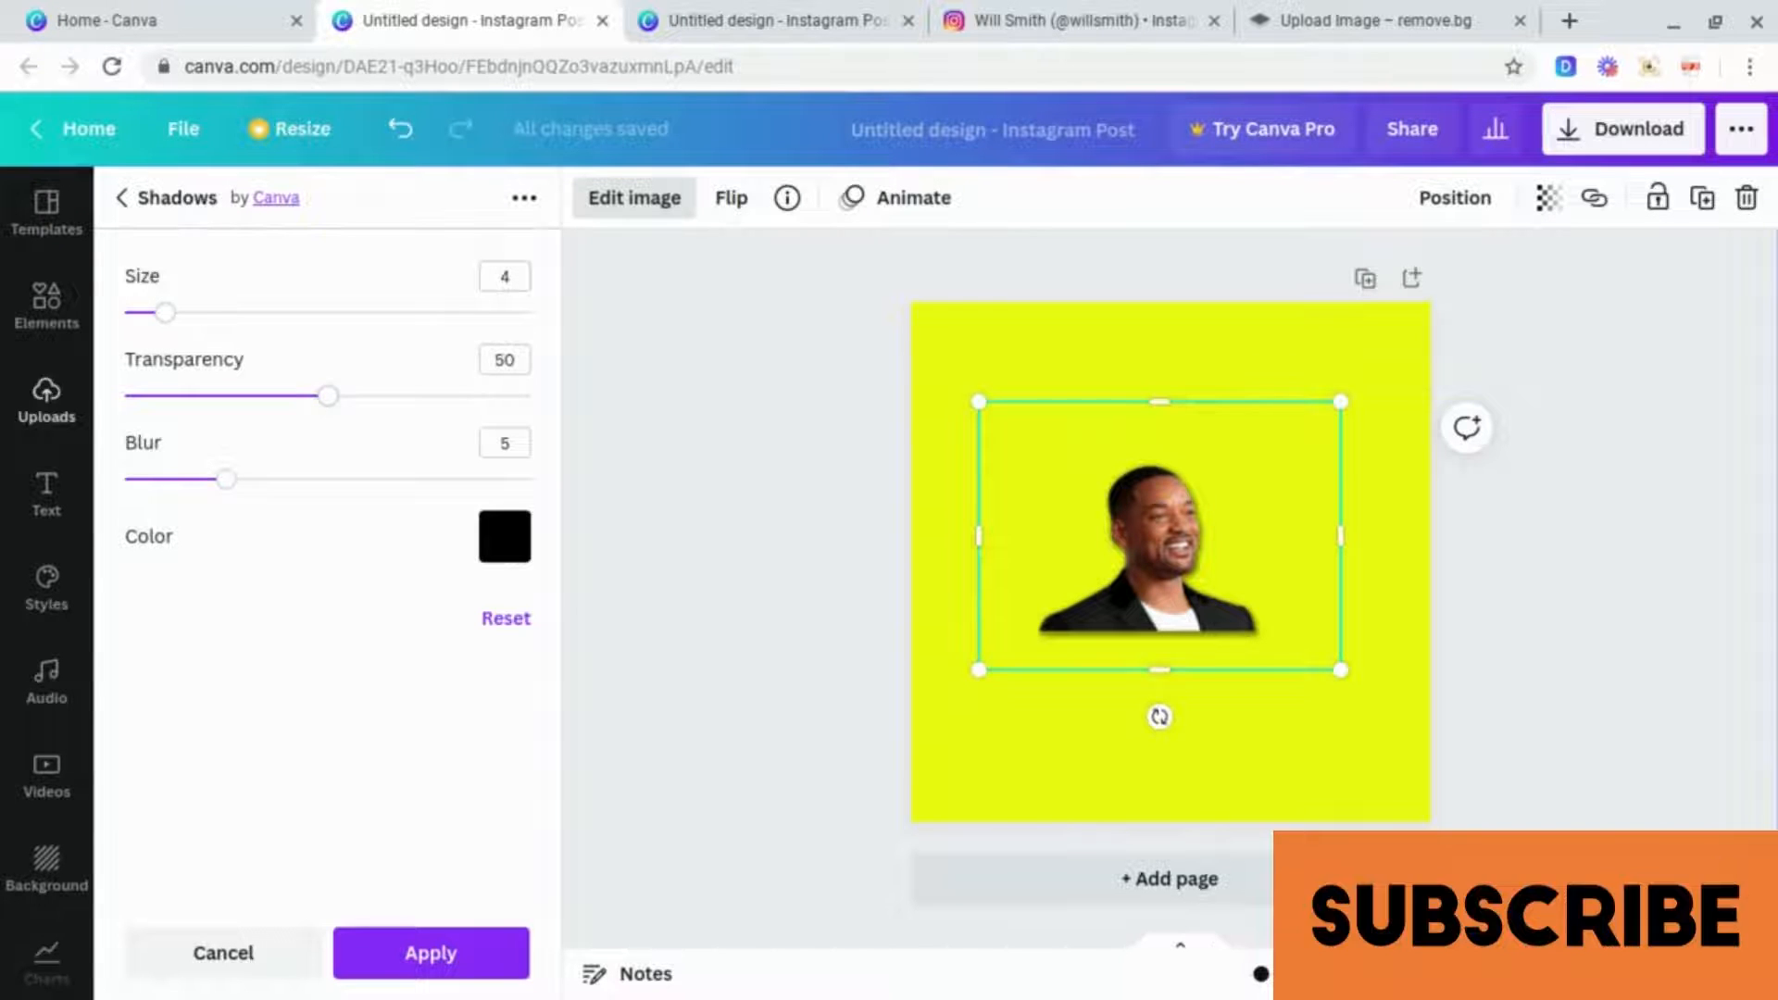
# Step: Set the glow's blur to 0, transparency to 100 and size to 5
pyautogui.click(227, 481)
pyautogui.moveTo(225, 483); pyautogui.dragTo(133, 490)
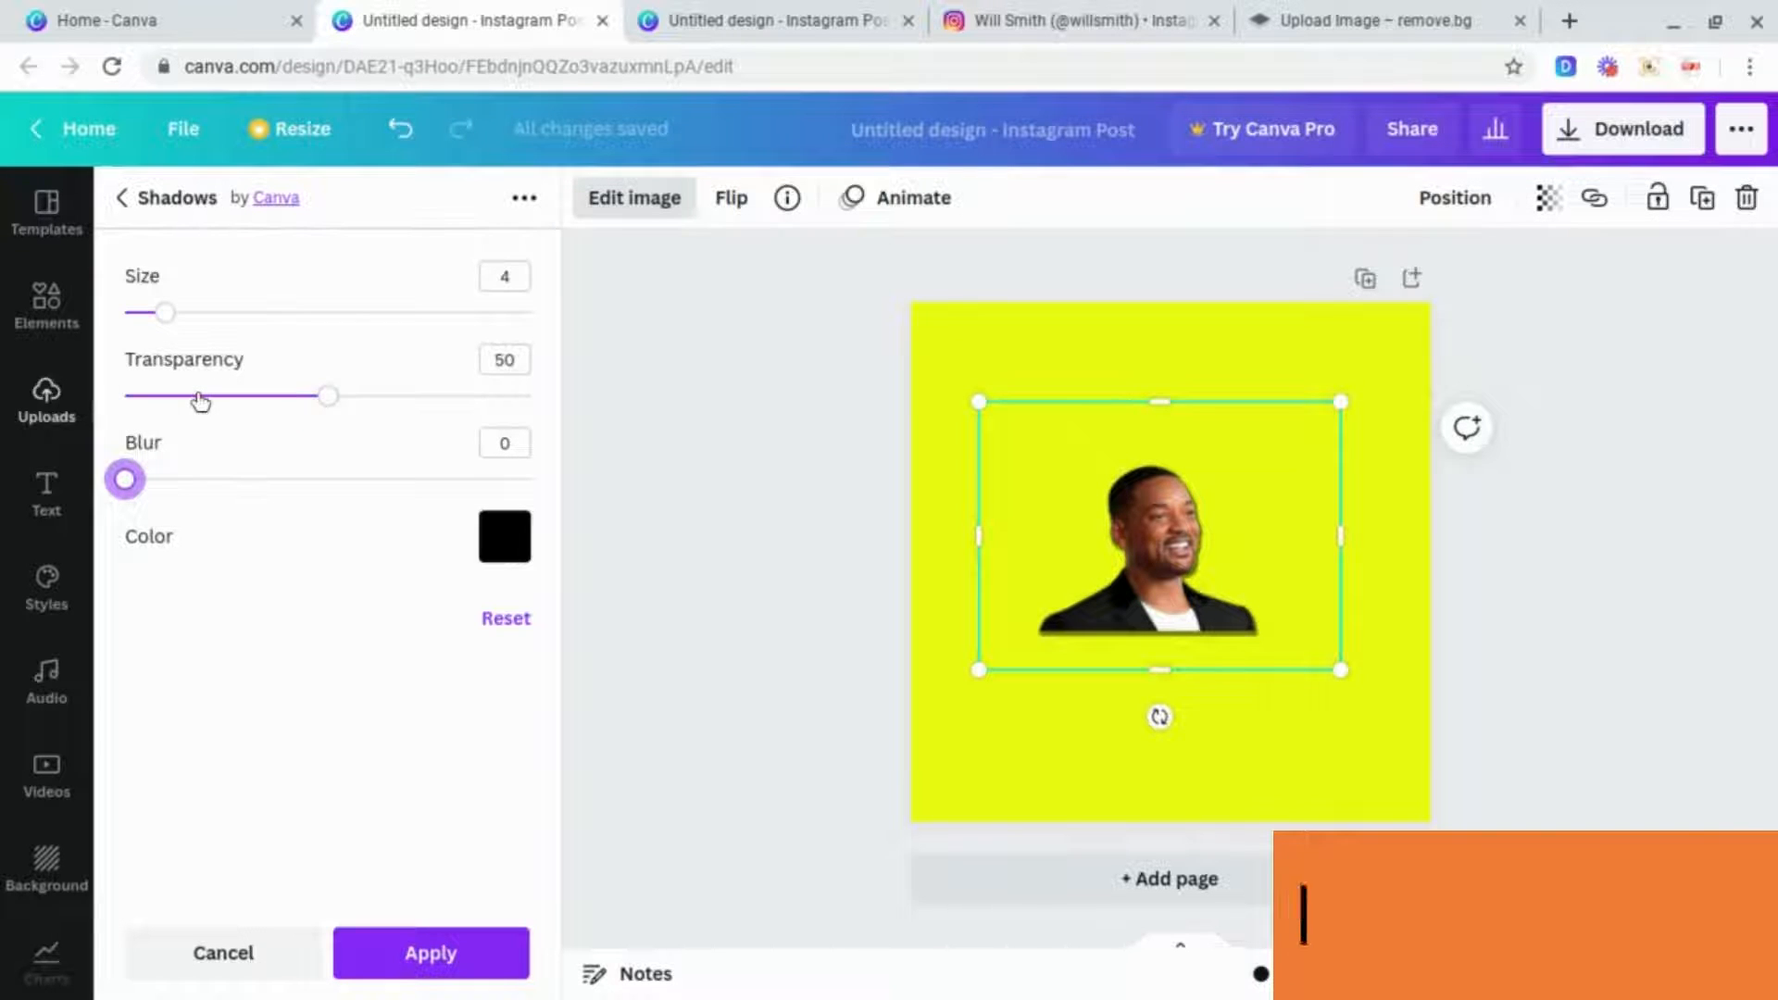
pyautogui.moveTo(328, 408); pyautogui.dragTo(542, 403)
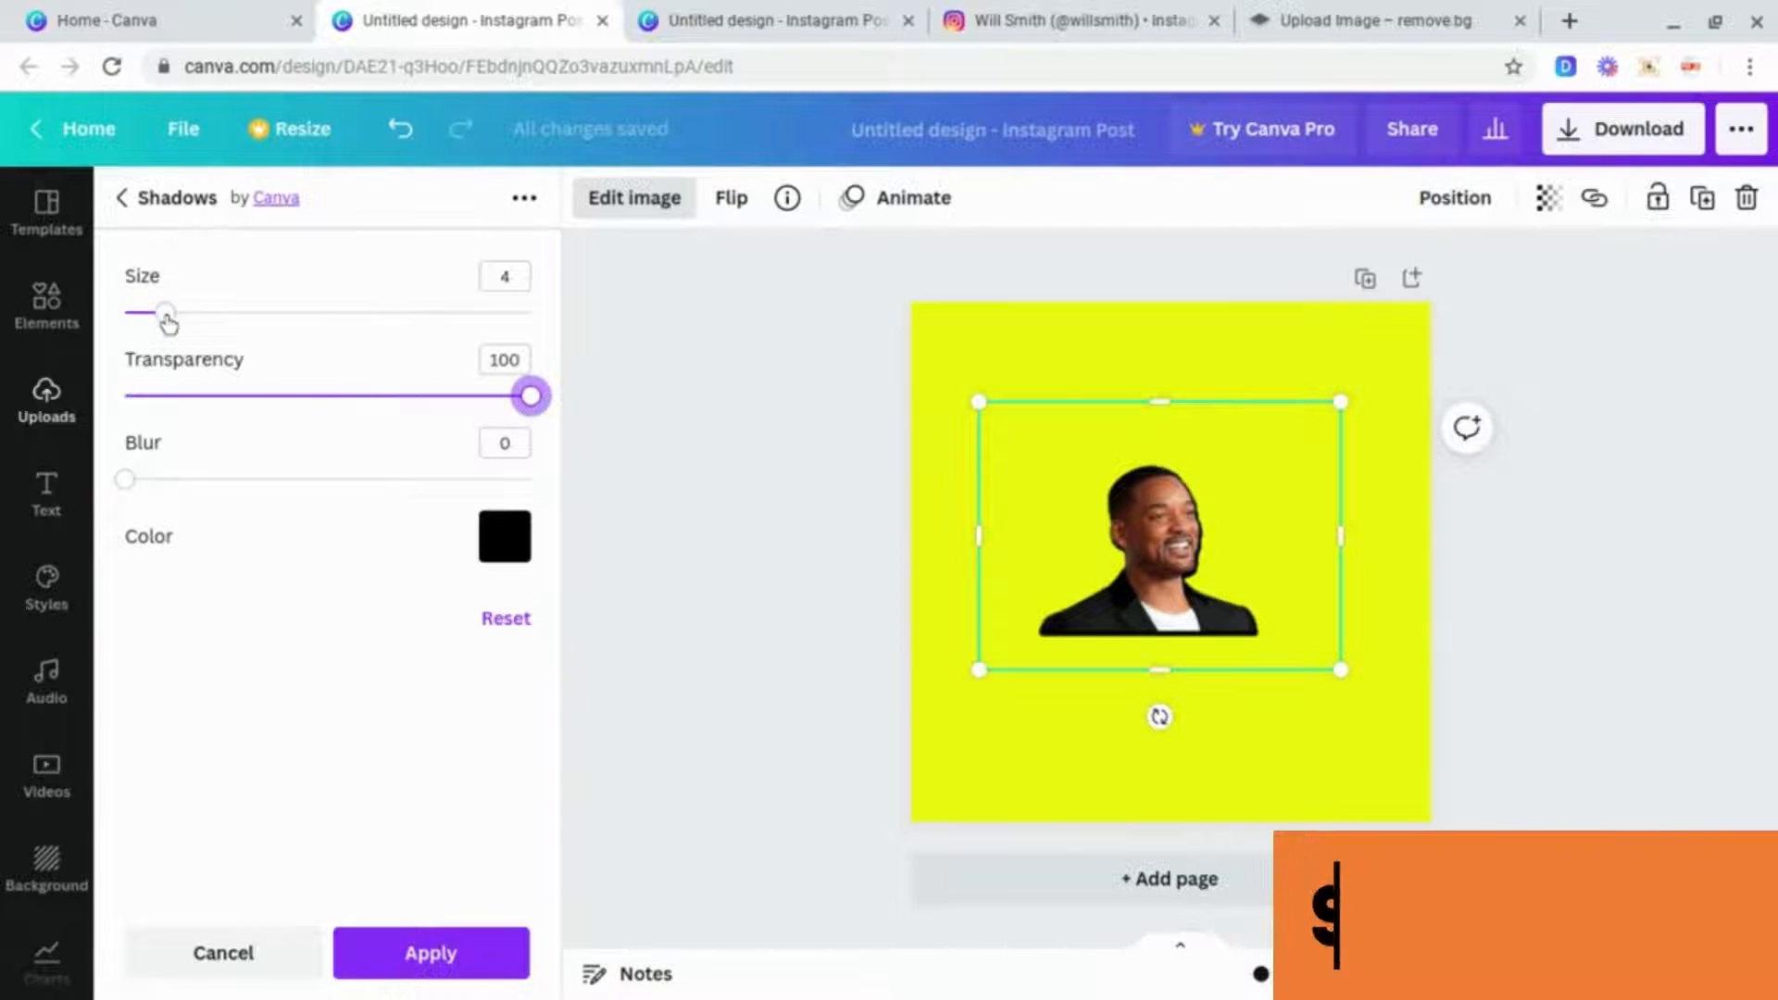
pyautogui.moveTo(165, 315); pyautogui.dragTo(173, 320)
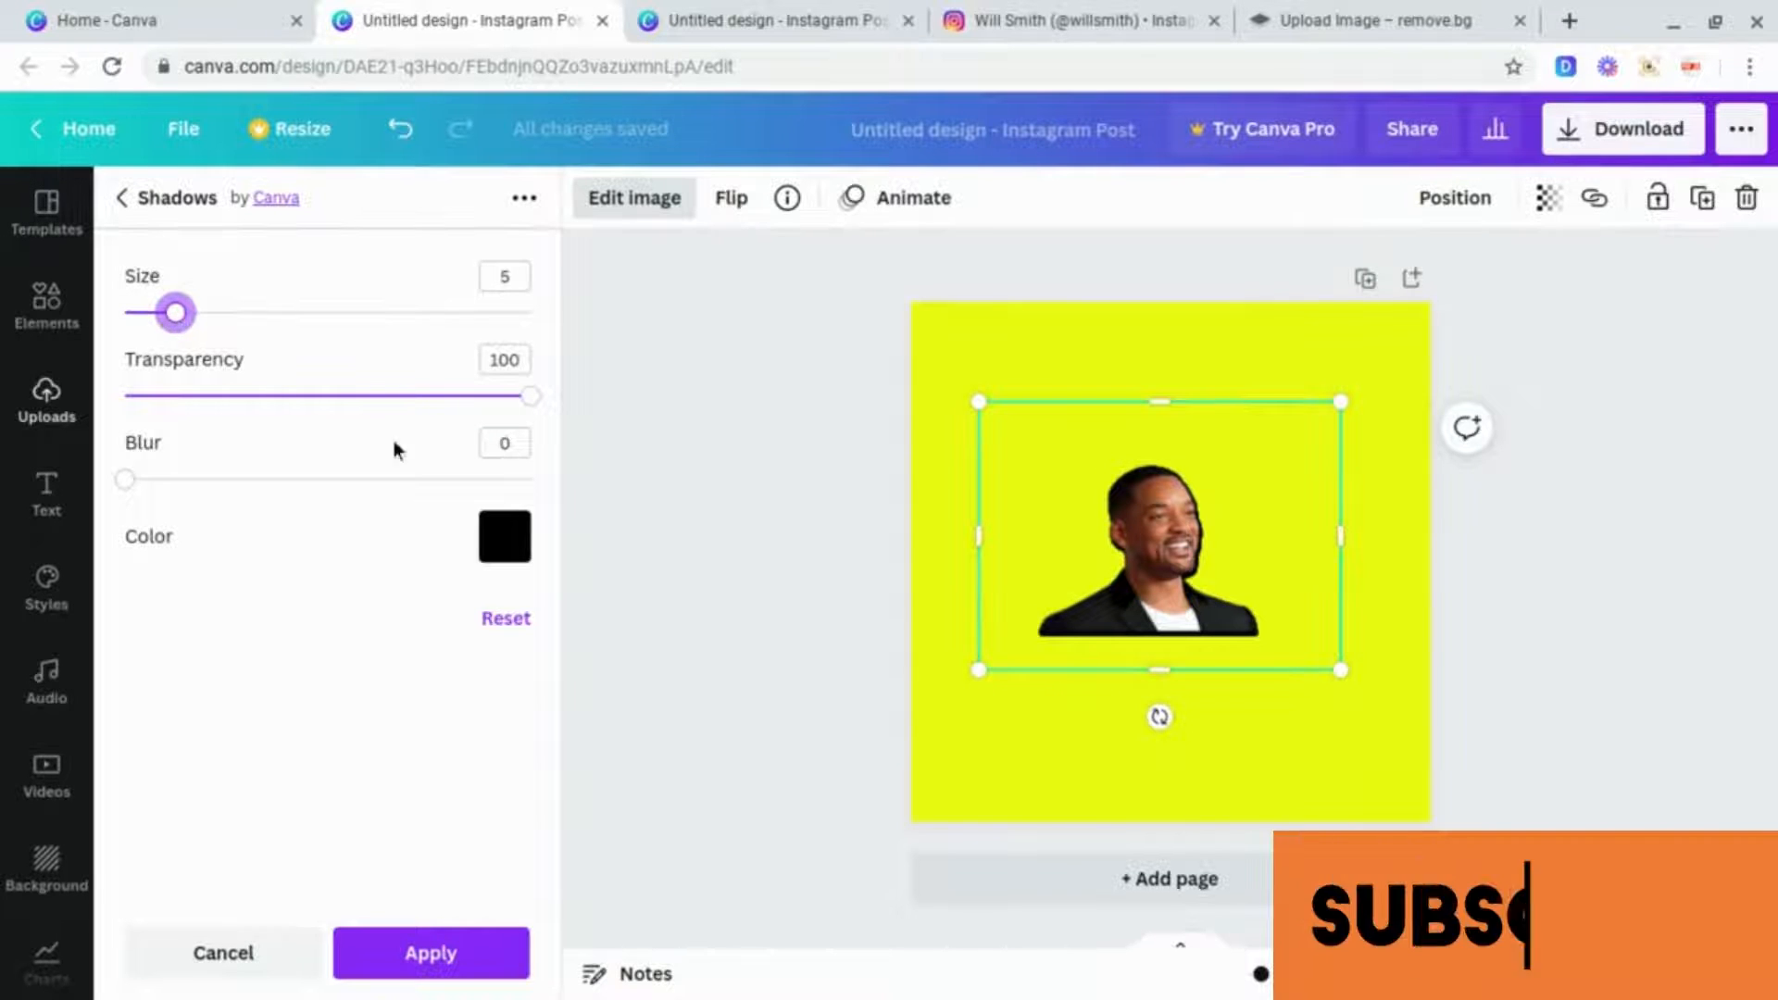
# Step: Change the glow colour to white and apply the shadow
pyautogui.click(503, 554)
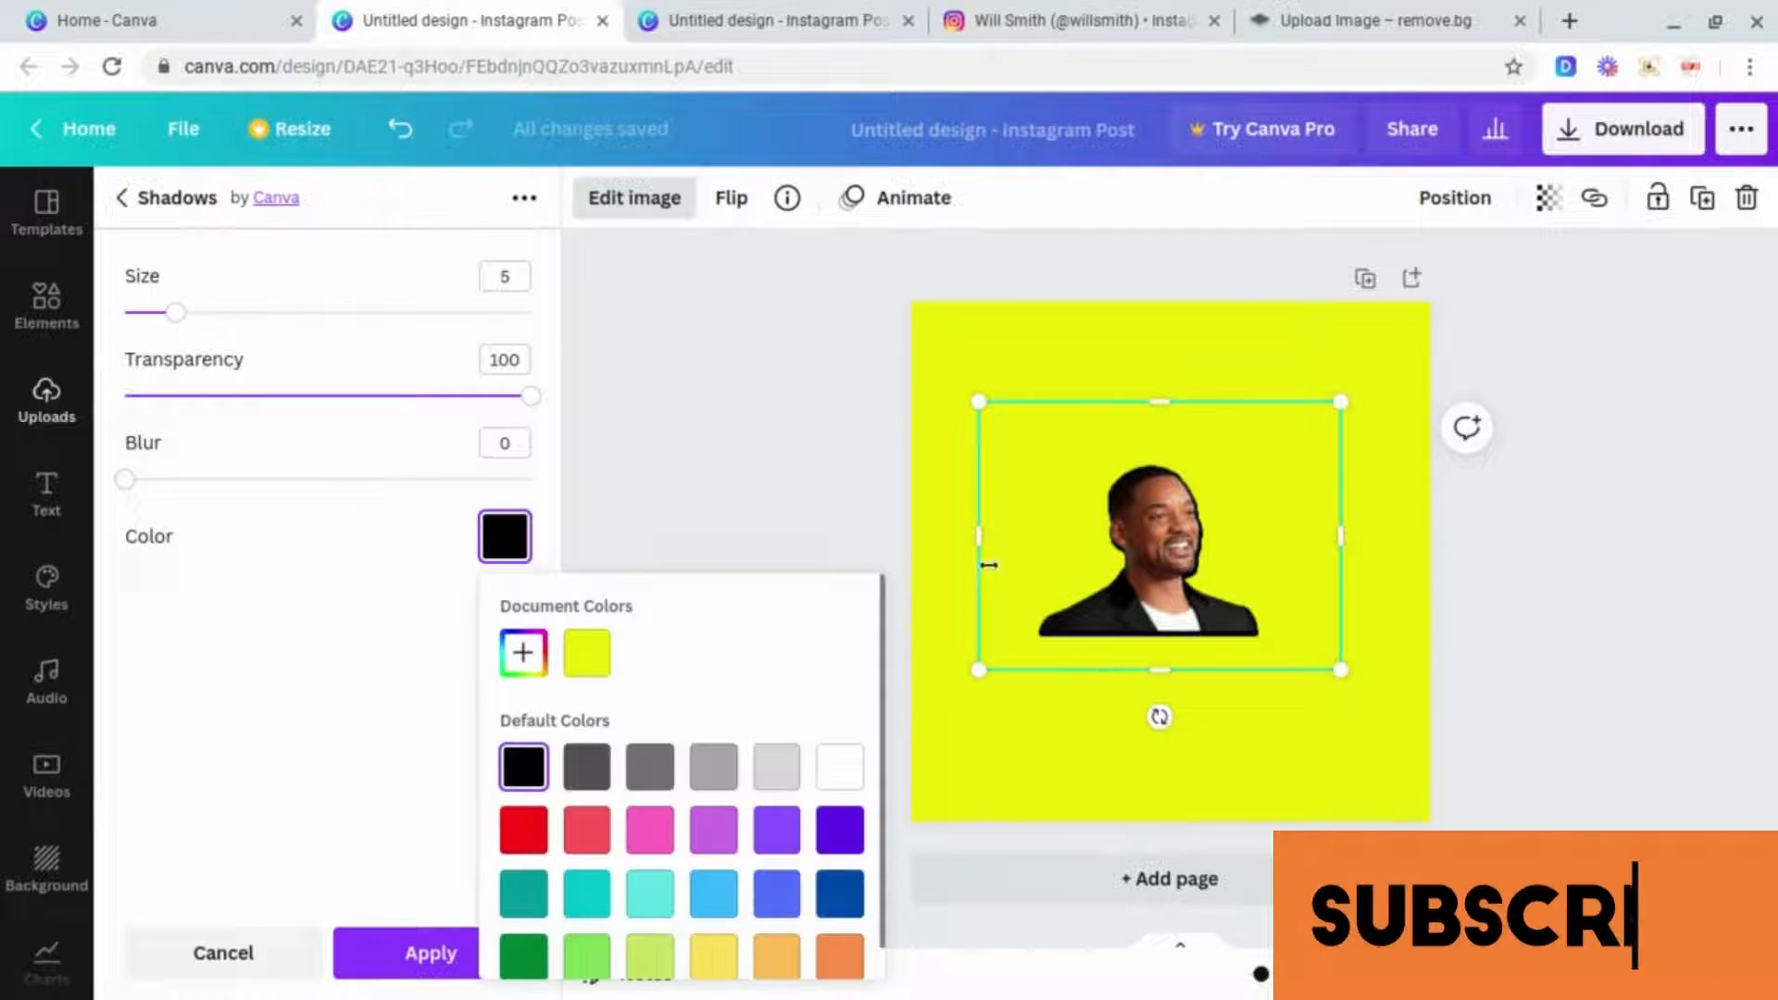
pyautogui.click(837, 767)
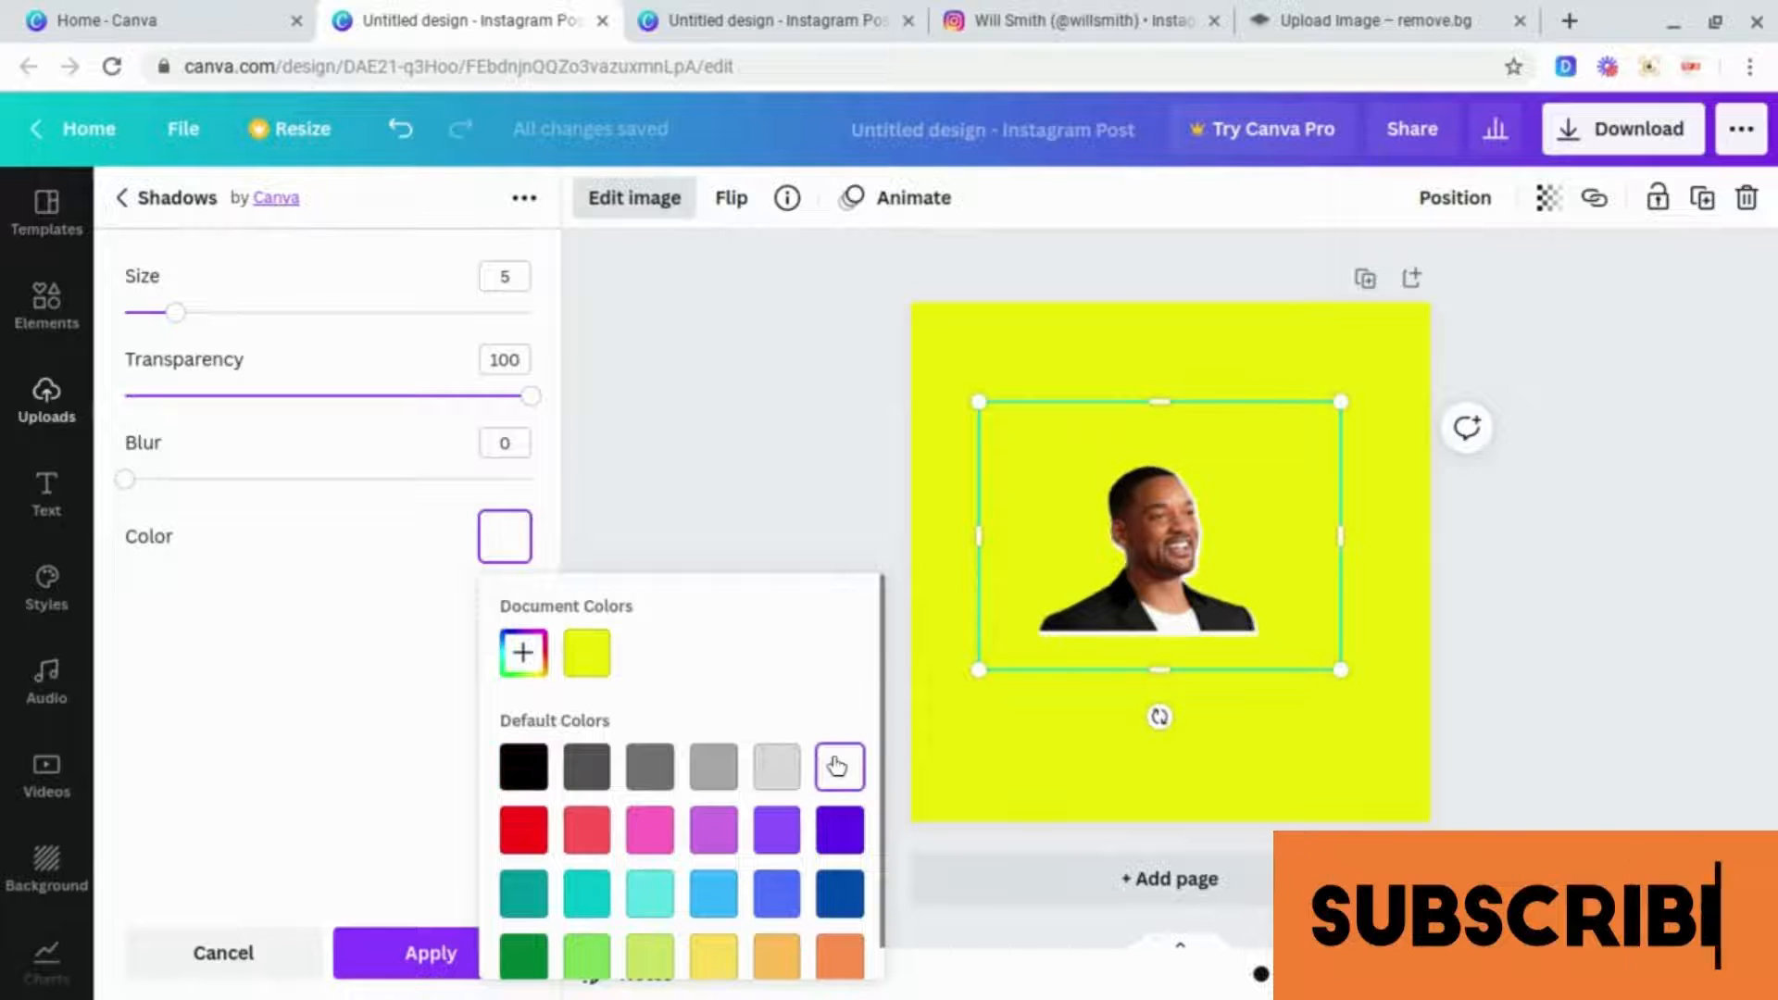
pyautogui.click(392, 742)
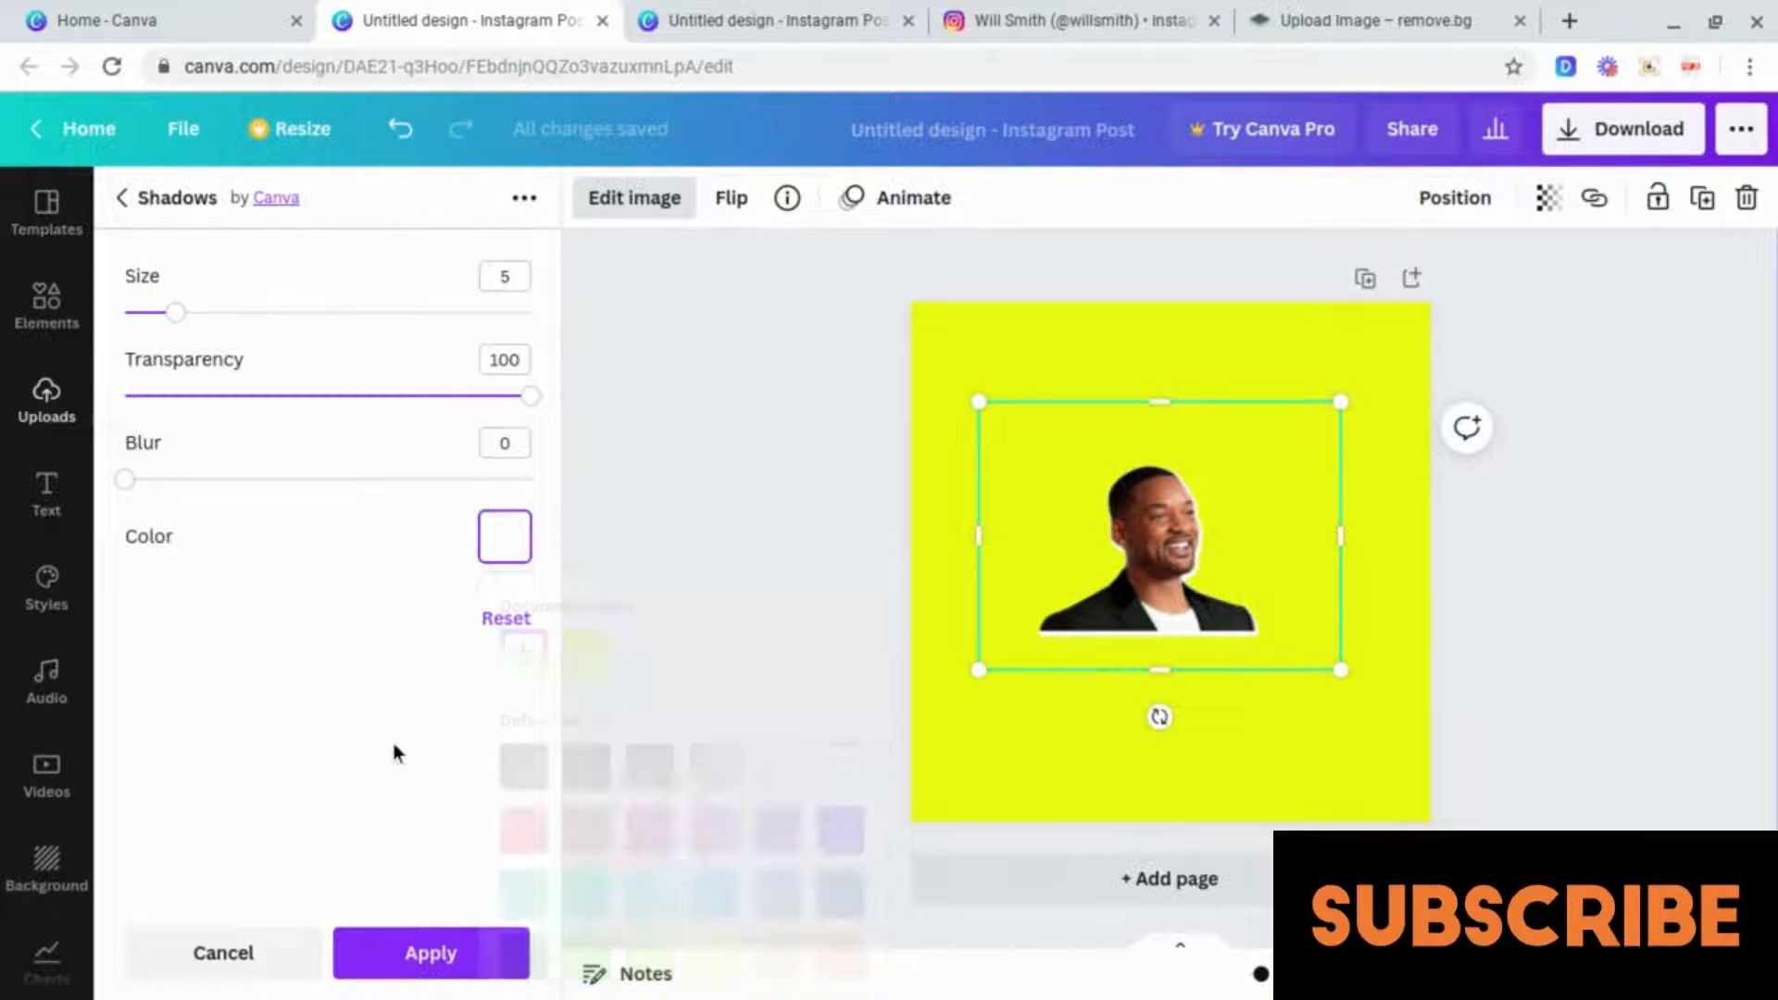
# Step: Confirm the white glow outline on the Will Smith image and deselect it
pyautogui.click(448, 968)
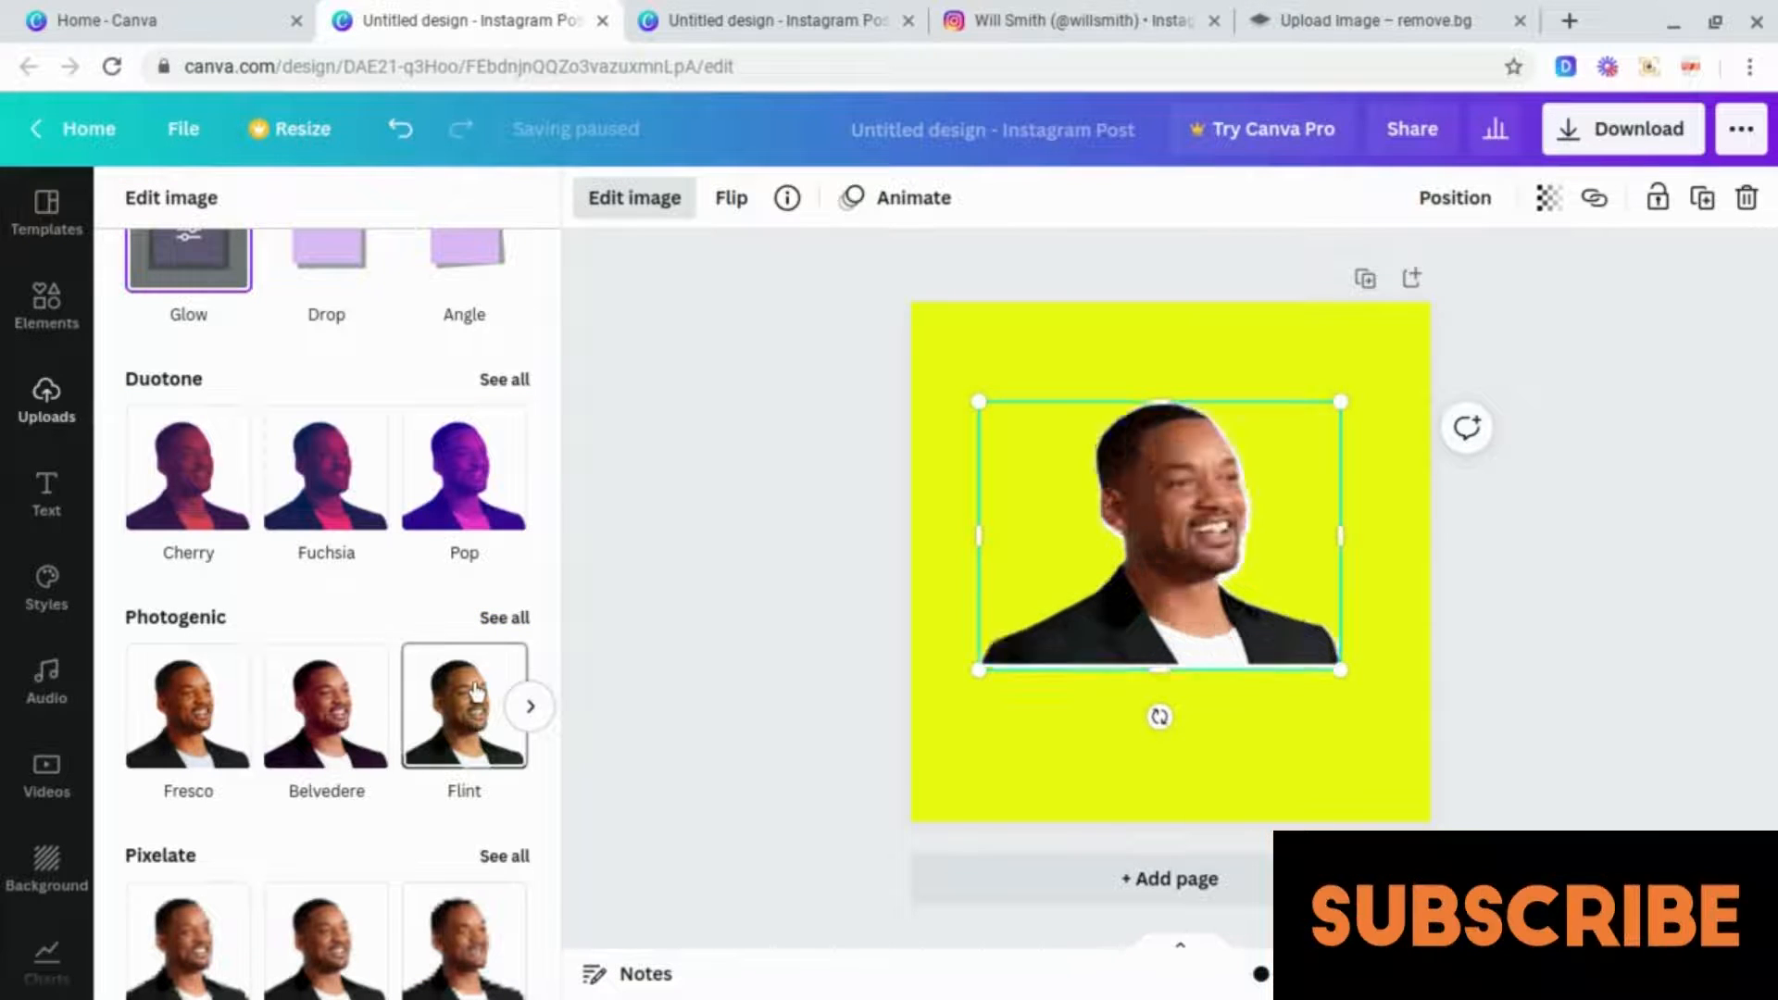
pyautogui.click(1039, 354)
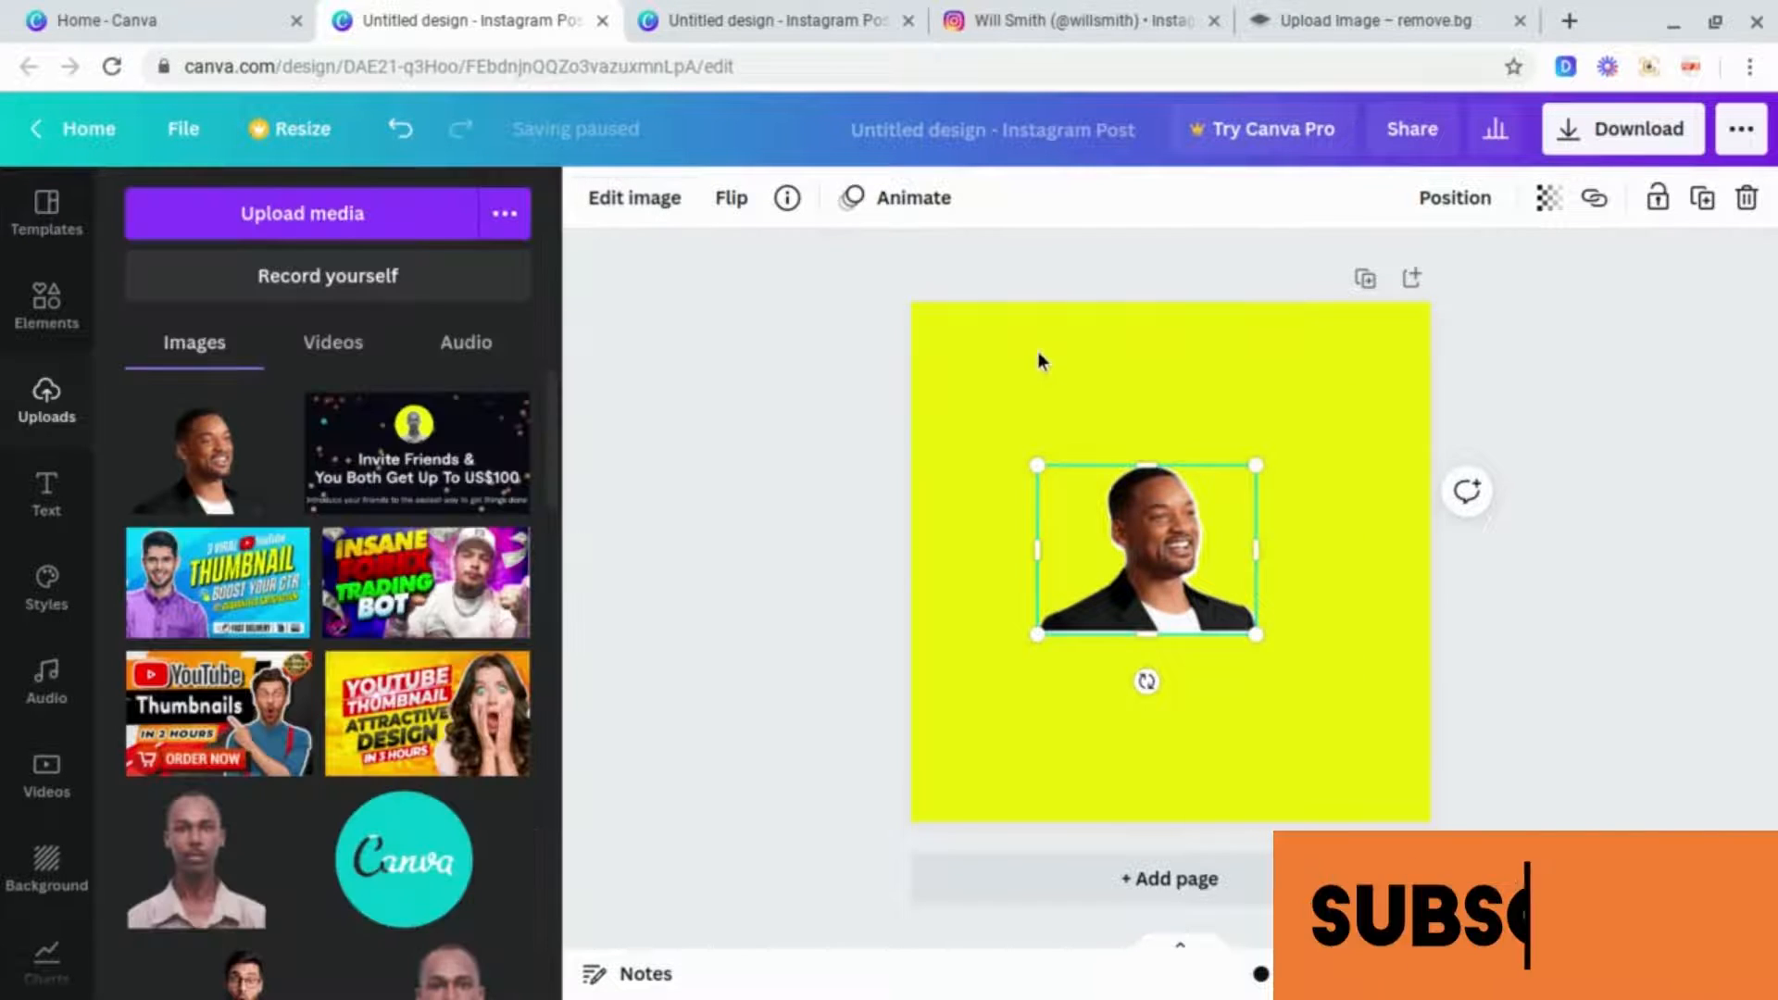
pyautogui.click(1147, 369)
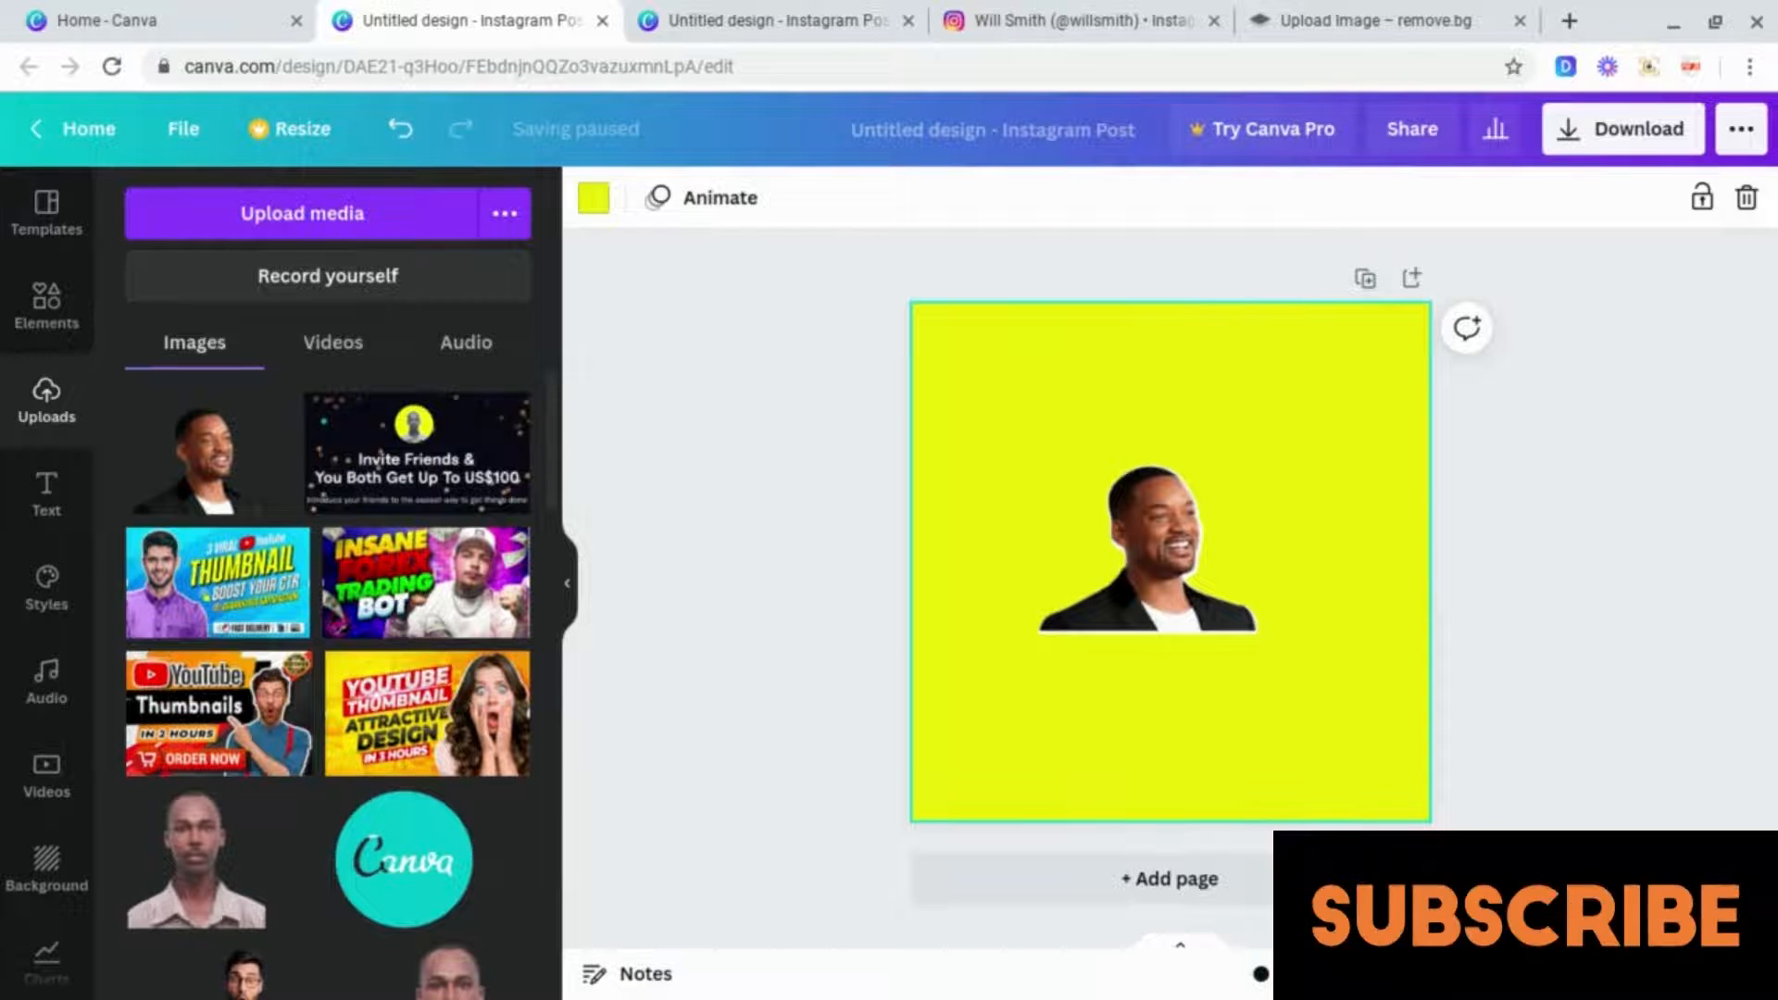
# Step: Set the Will Smith image's saturation to -100 to turn it black and white
pyautogui.click(1136, 548)
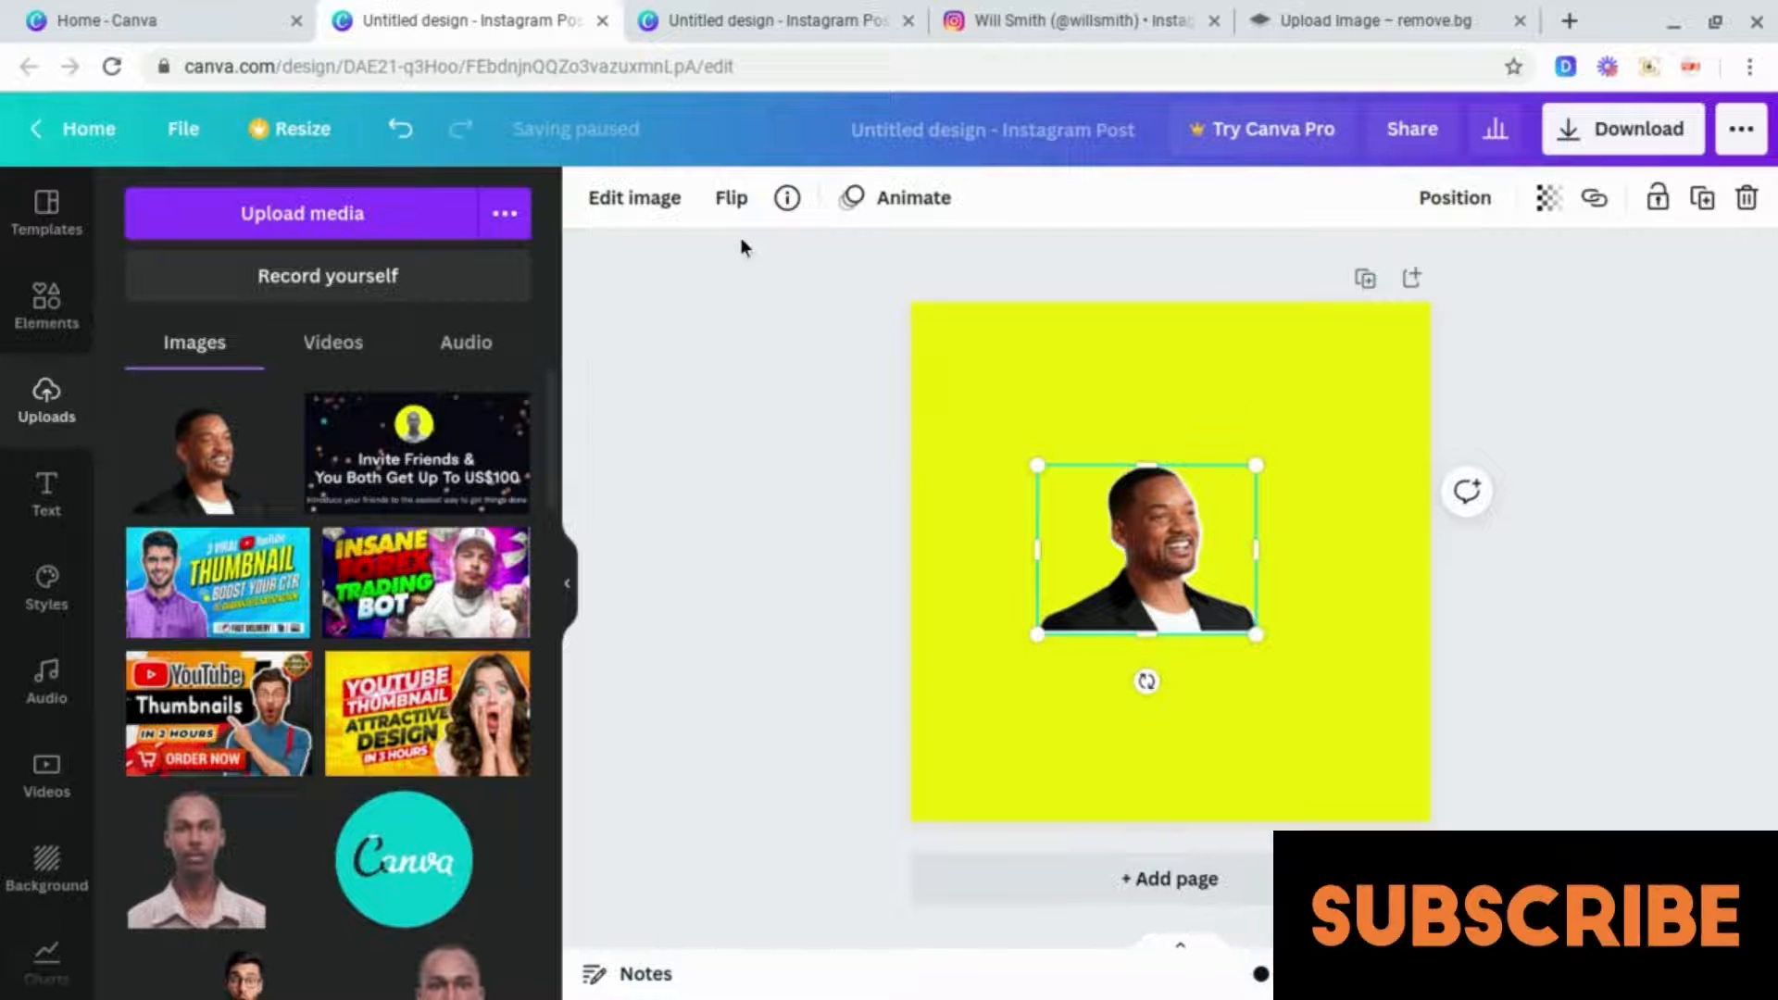
pyautogui.click(640, 199)
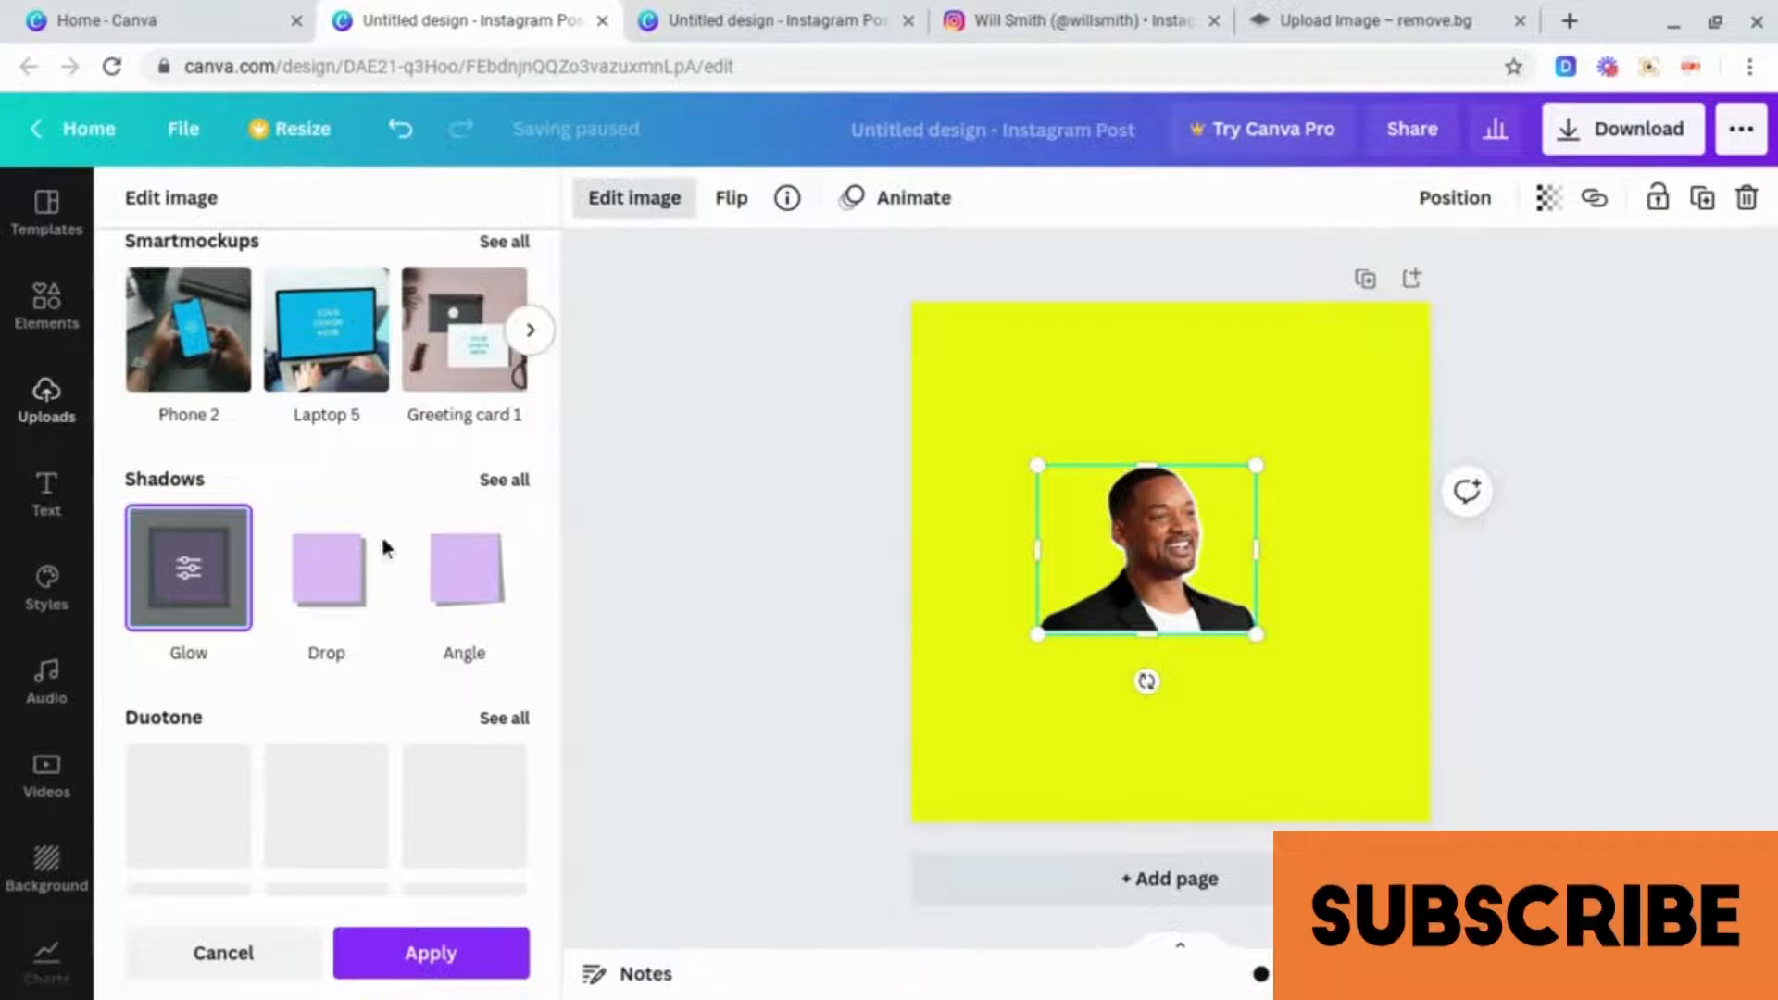
pyautogui.scroll(3, 383, 547)
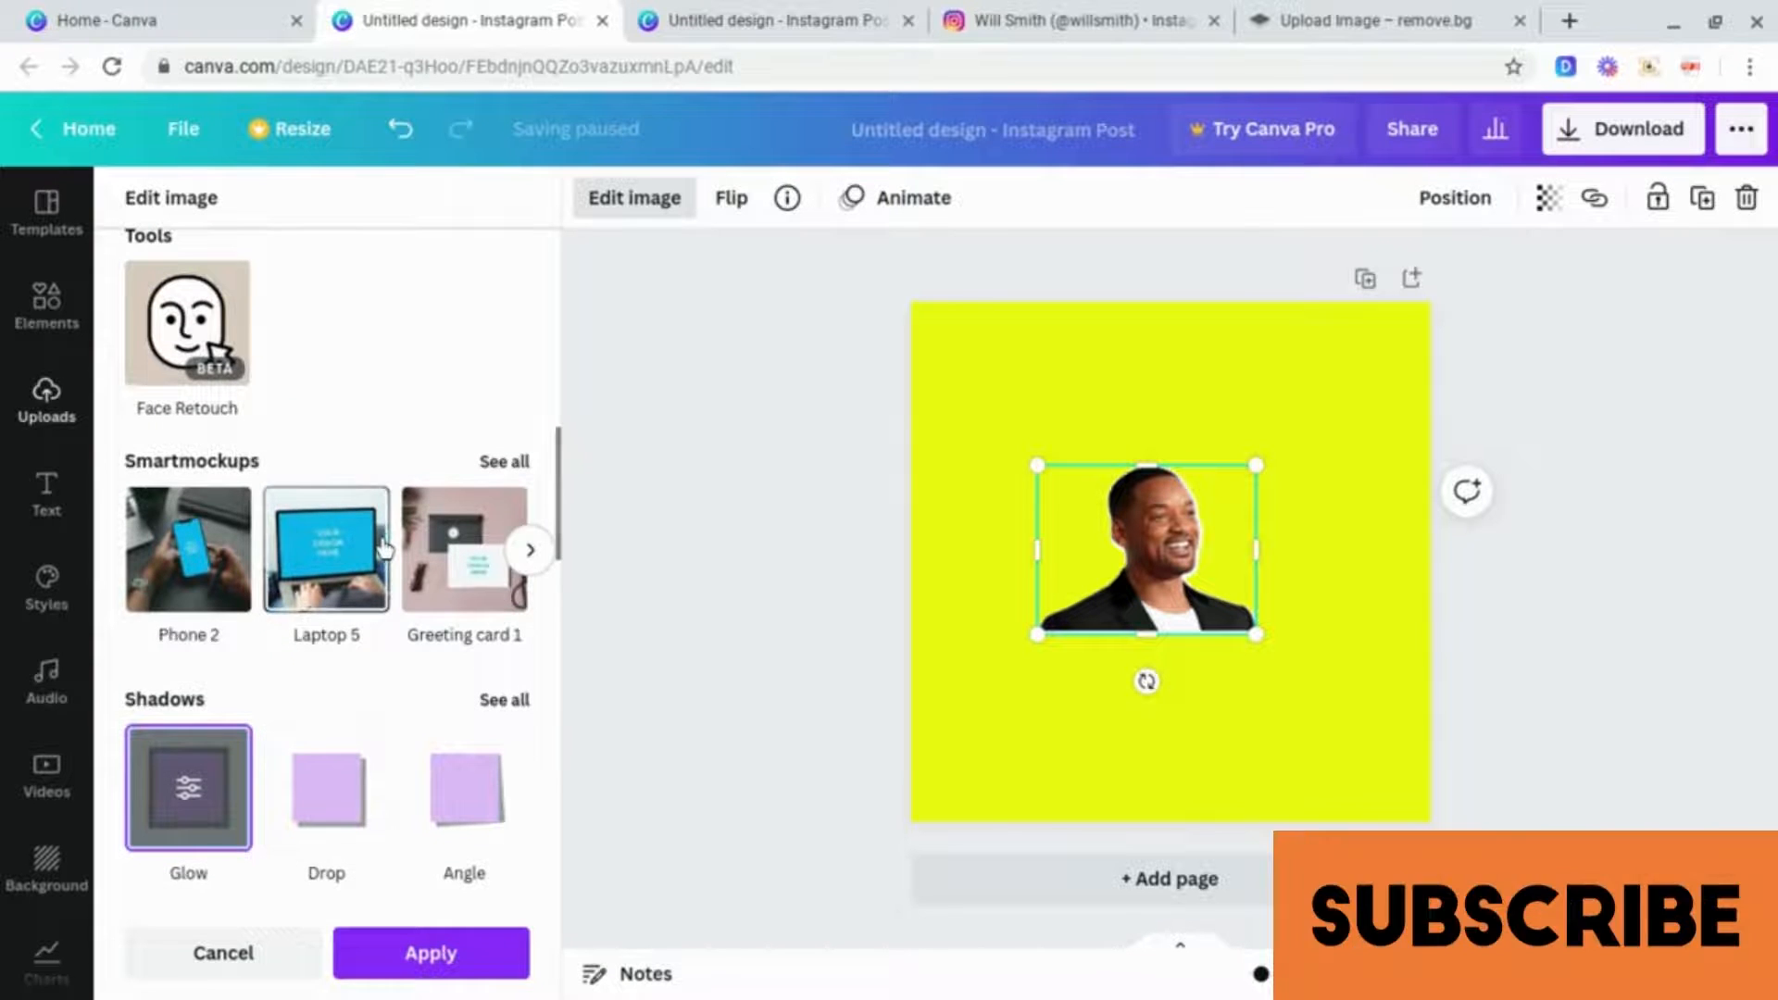
pyautogui.scroll(5, 383, 547)
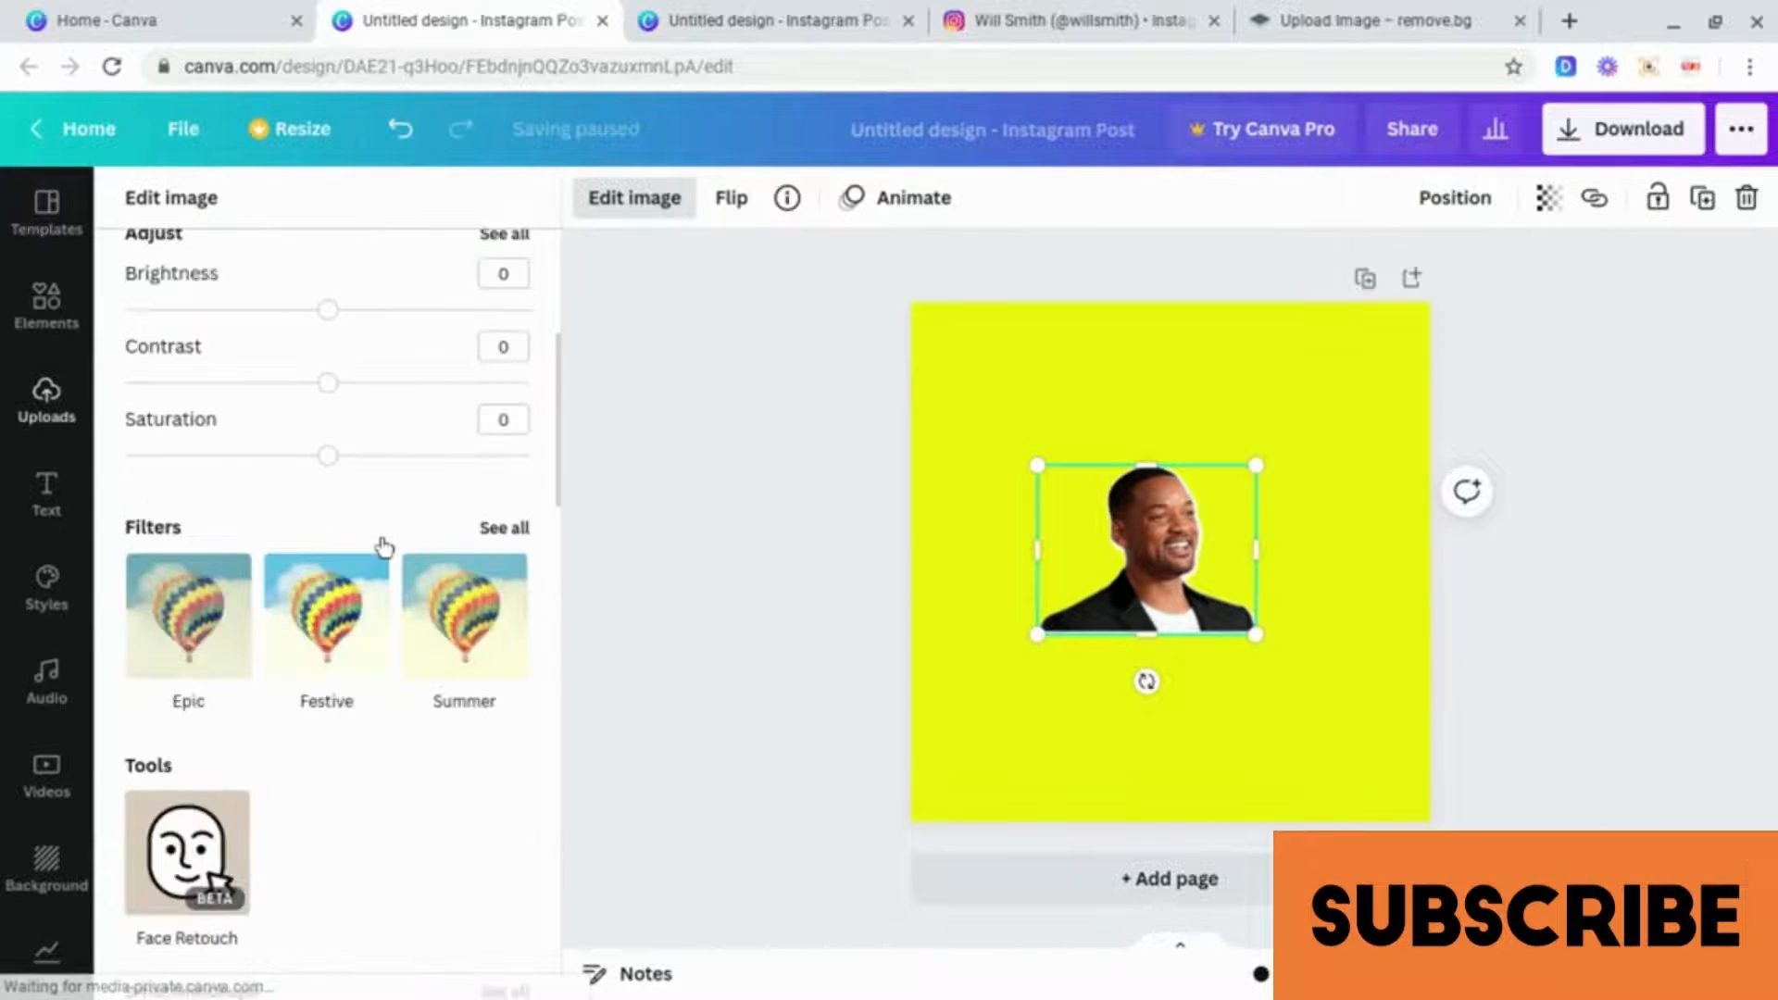
pyautogui.scroll(4, 383, 546)
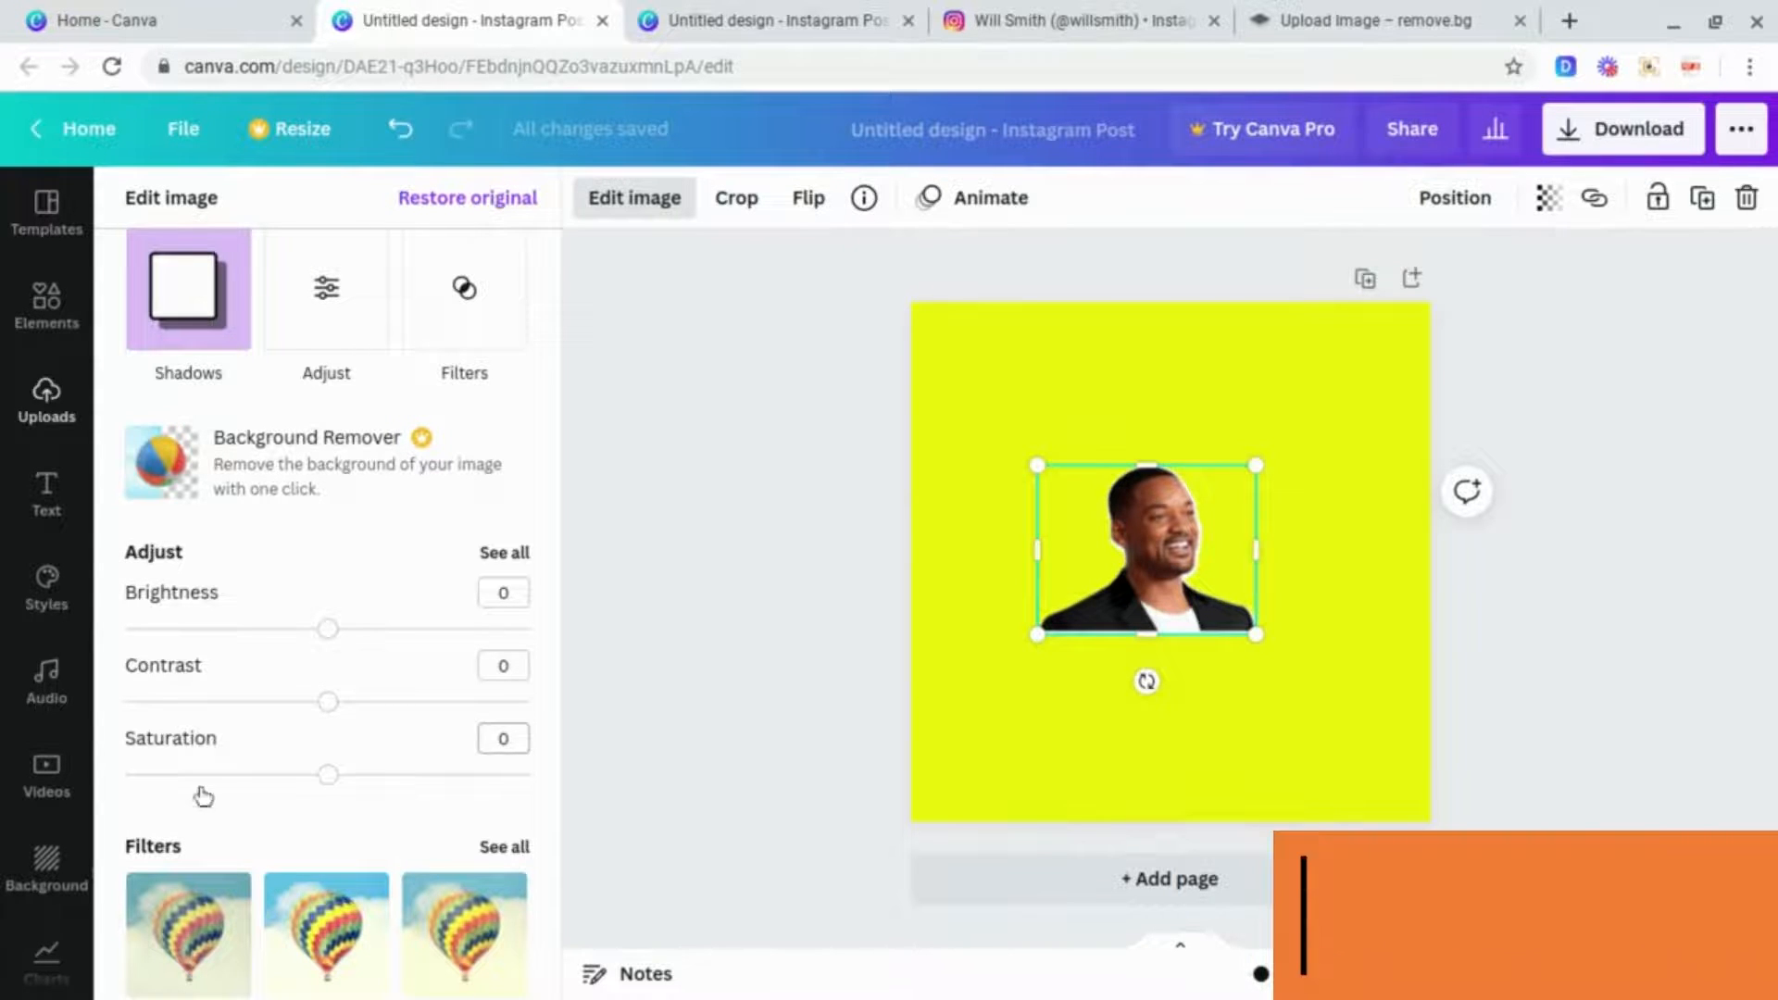
pyautogui.moveTo(326, 776); pyautogui.dragTo(123, 774)
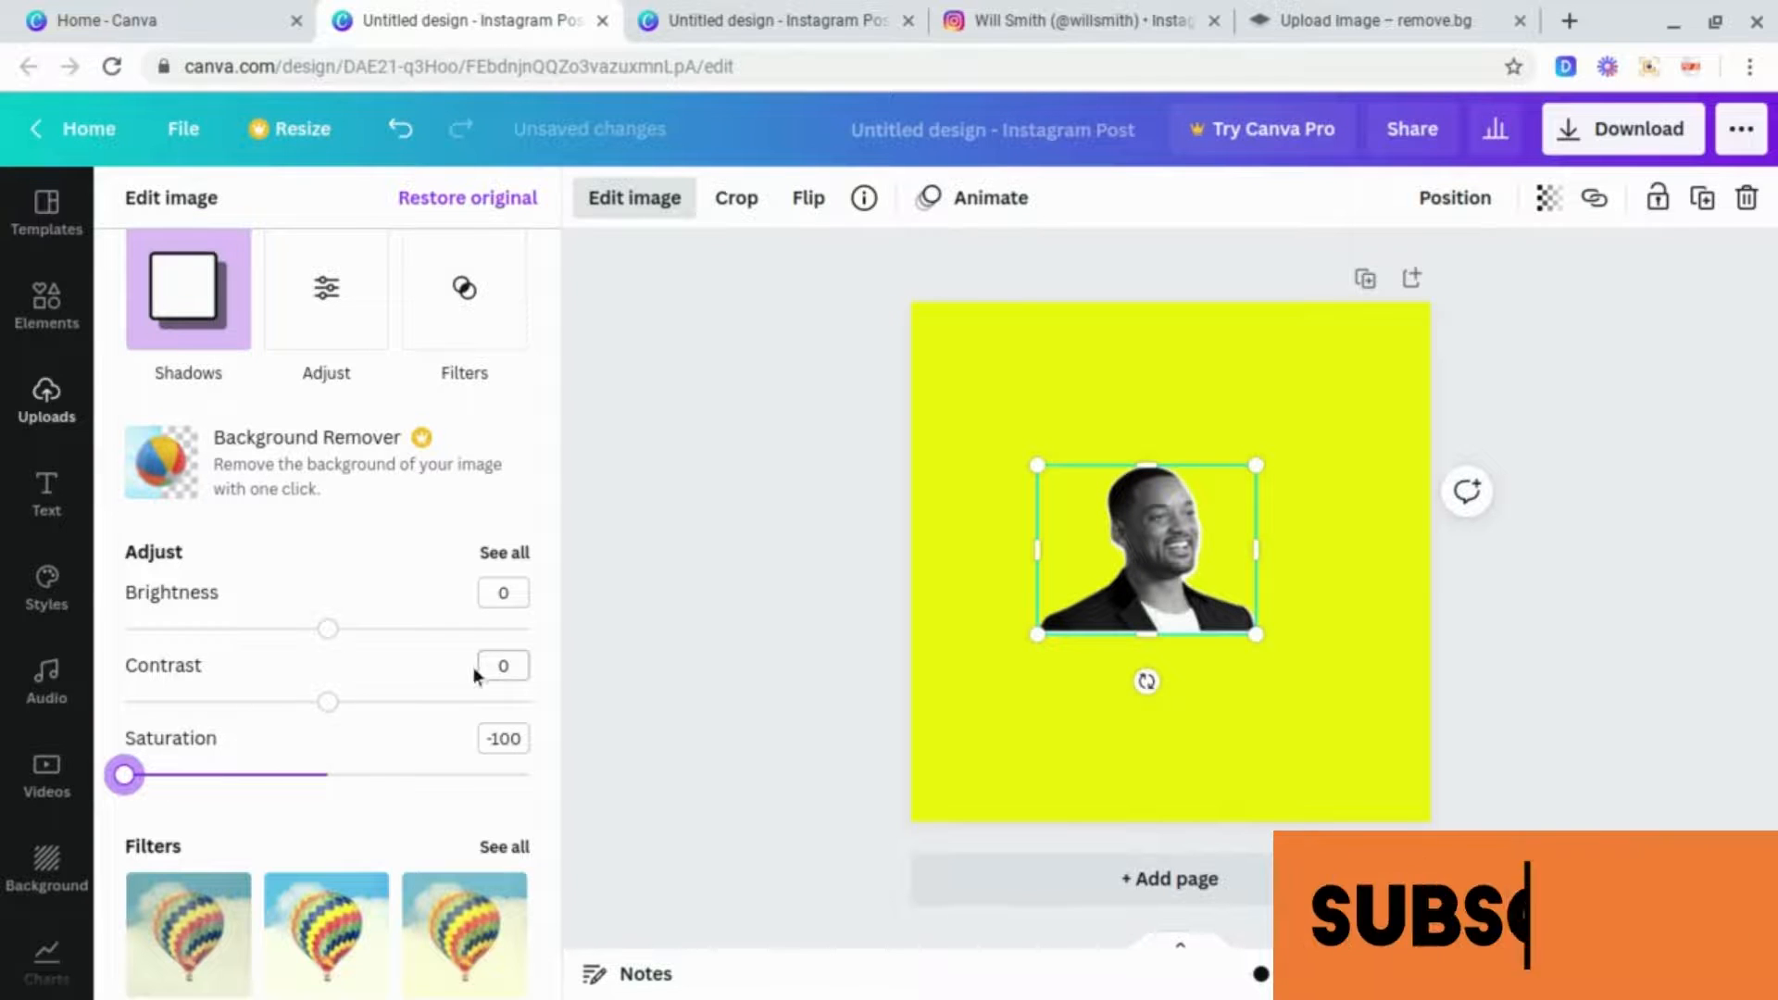
pyautogui.scroll(-3, 558, 609)
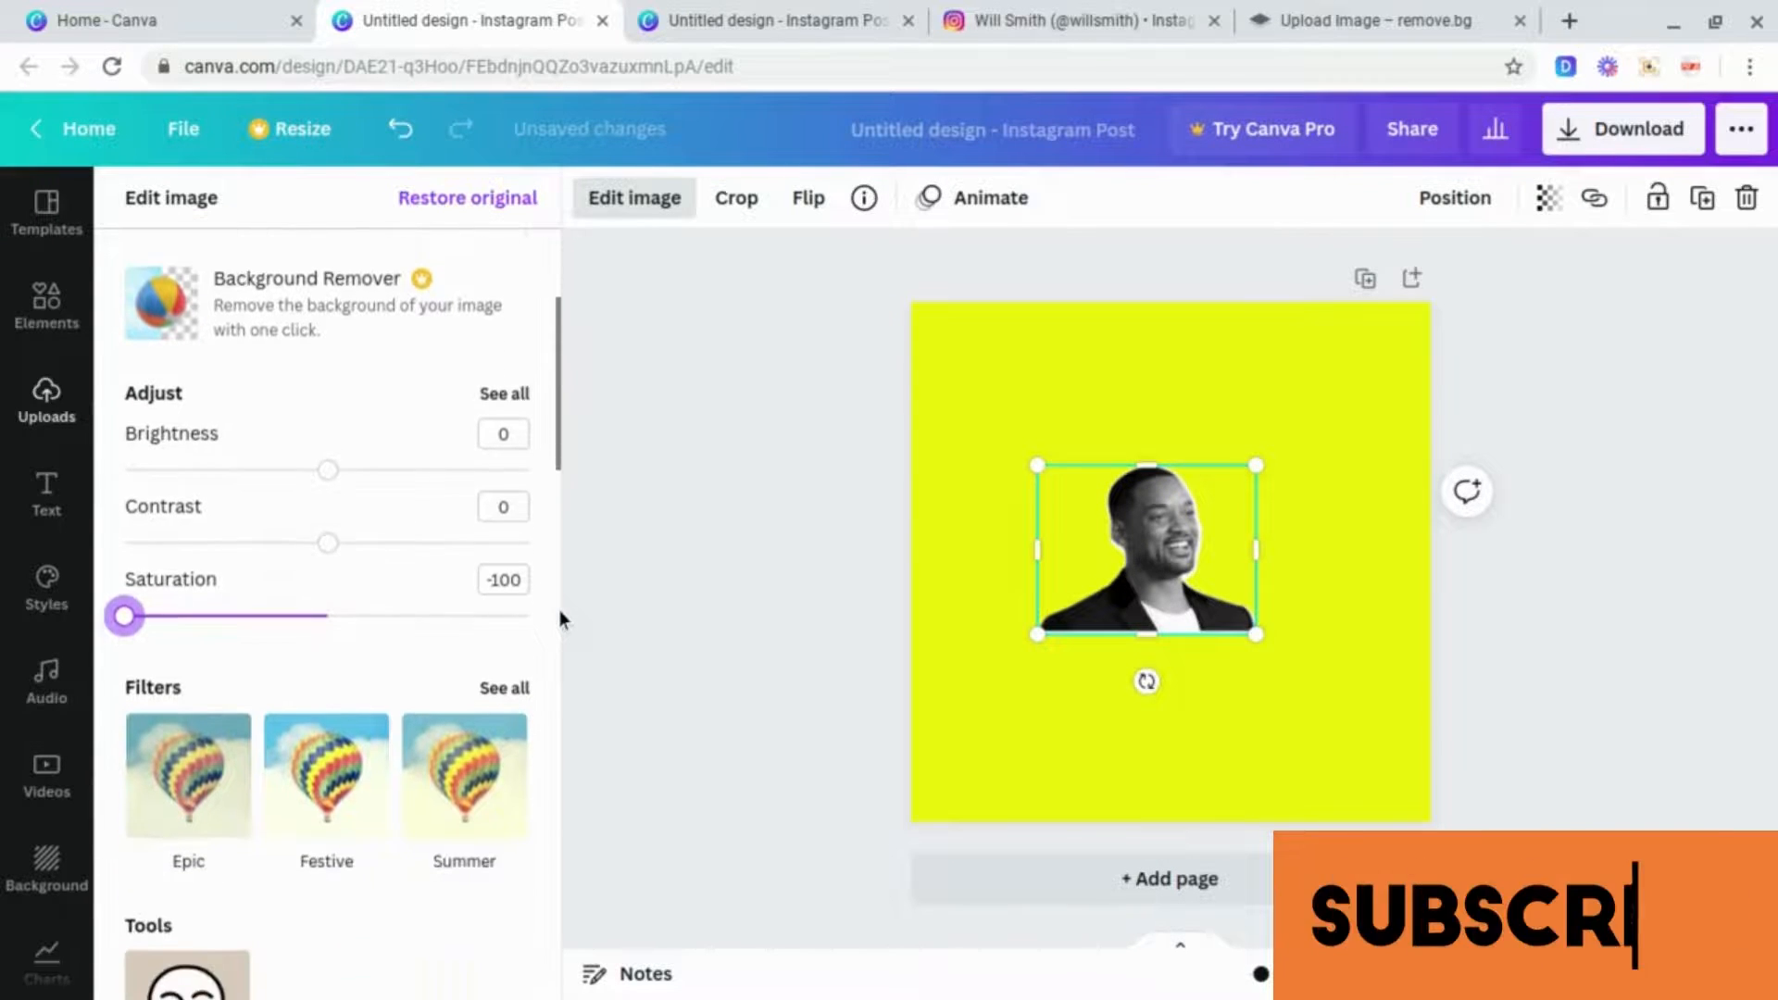
pyautogui.scroll(-3, 558, 609)
pyautogui.scroll(-4, 536, 618)
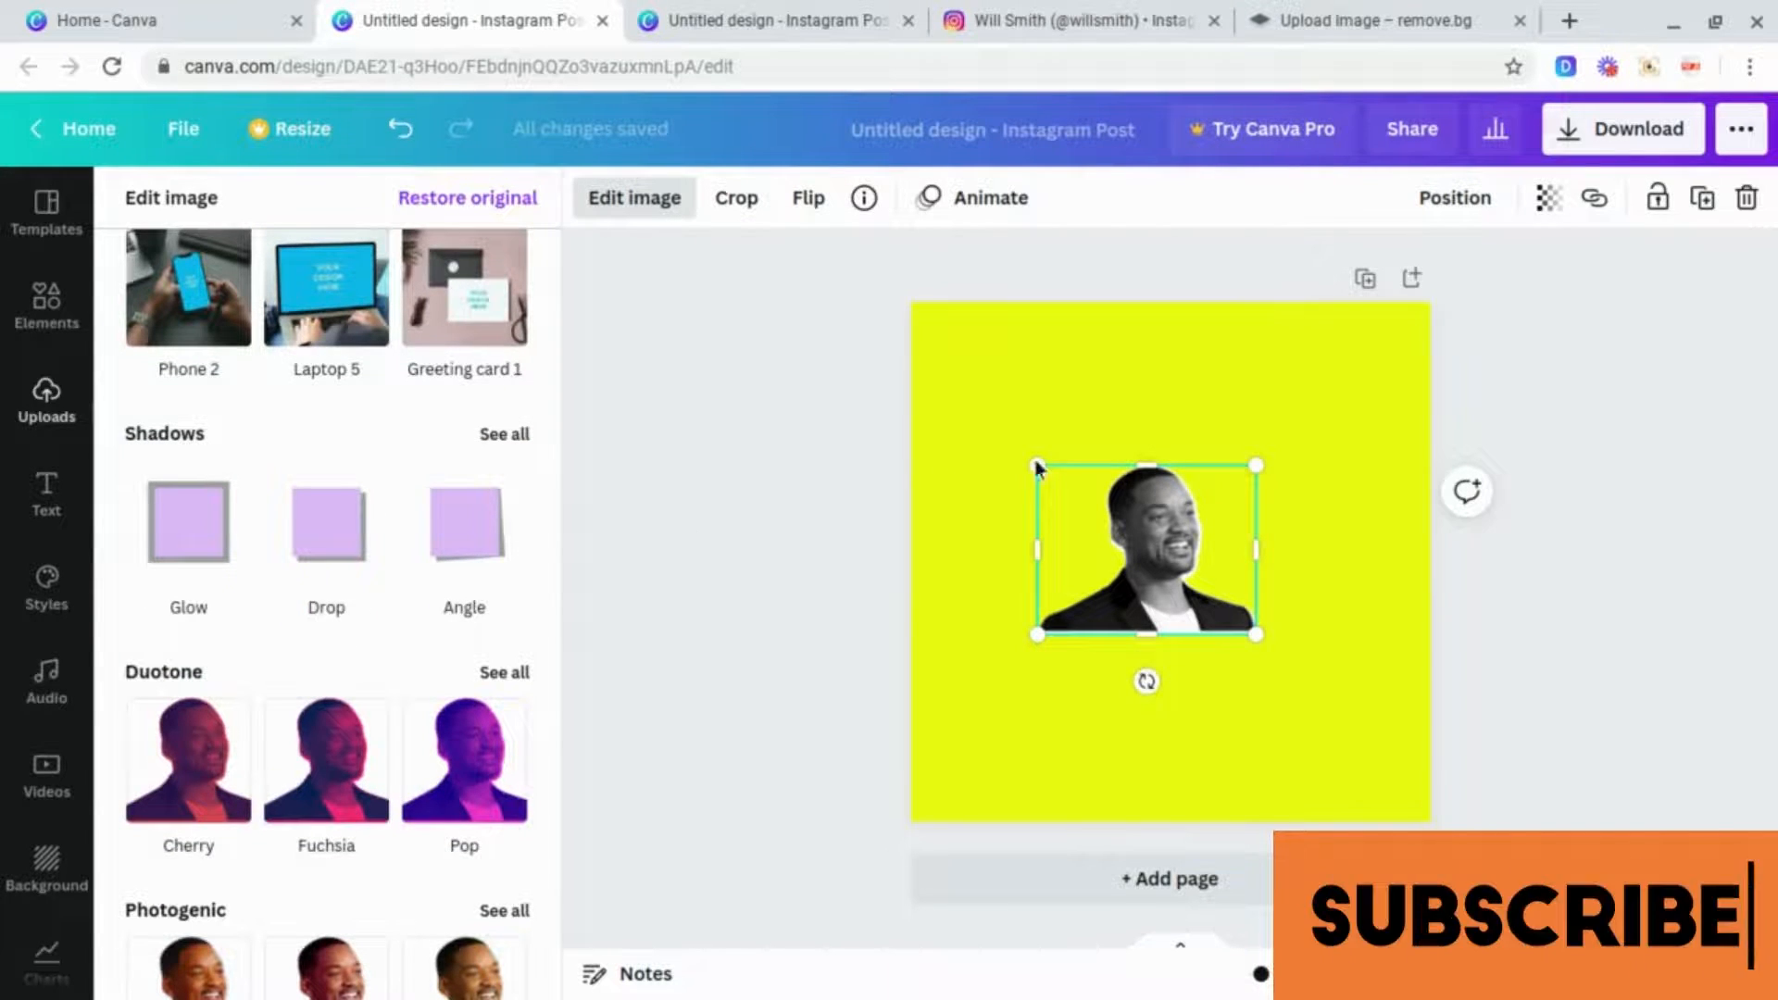
pyautogui.click(1212, 404)
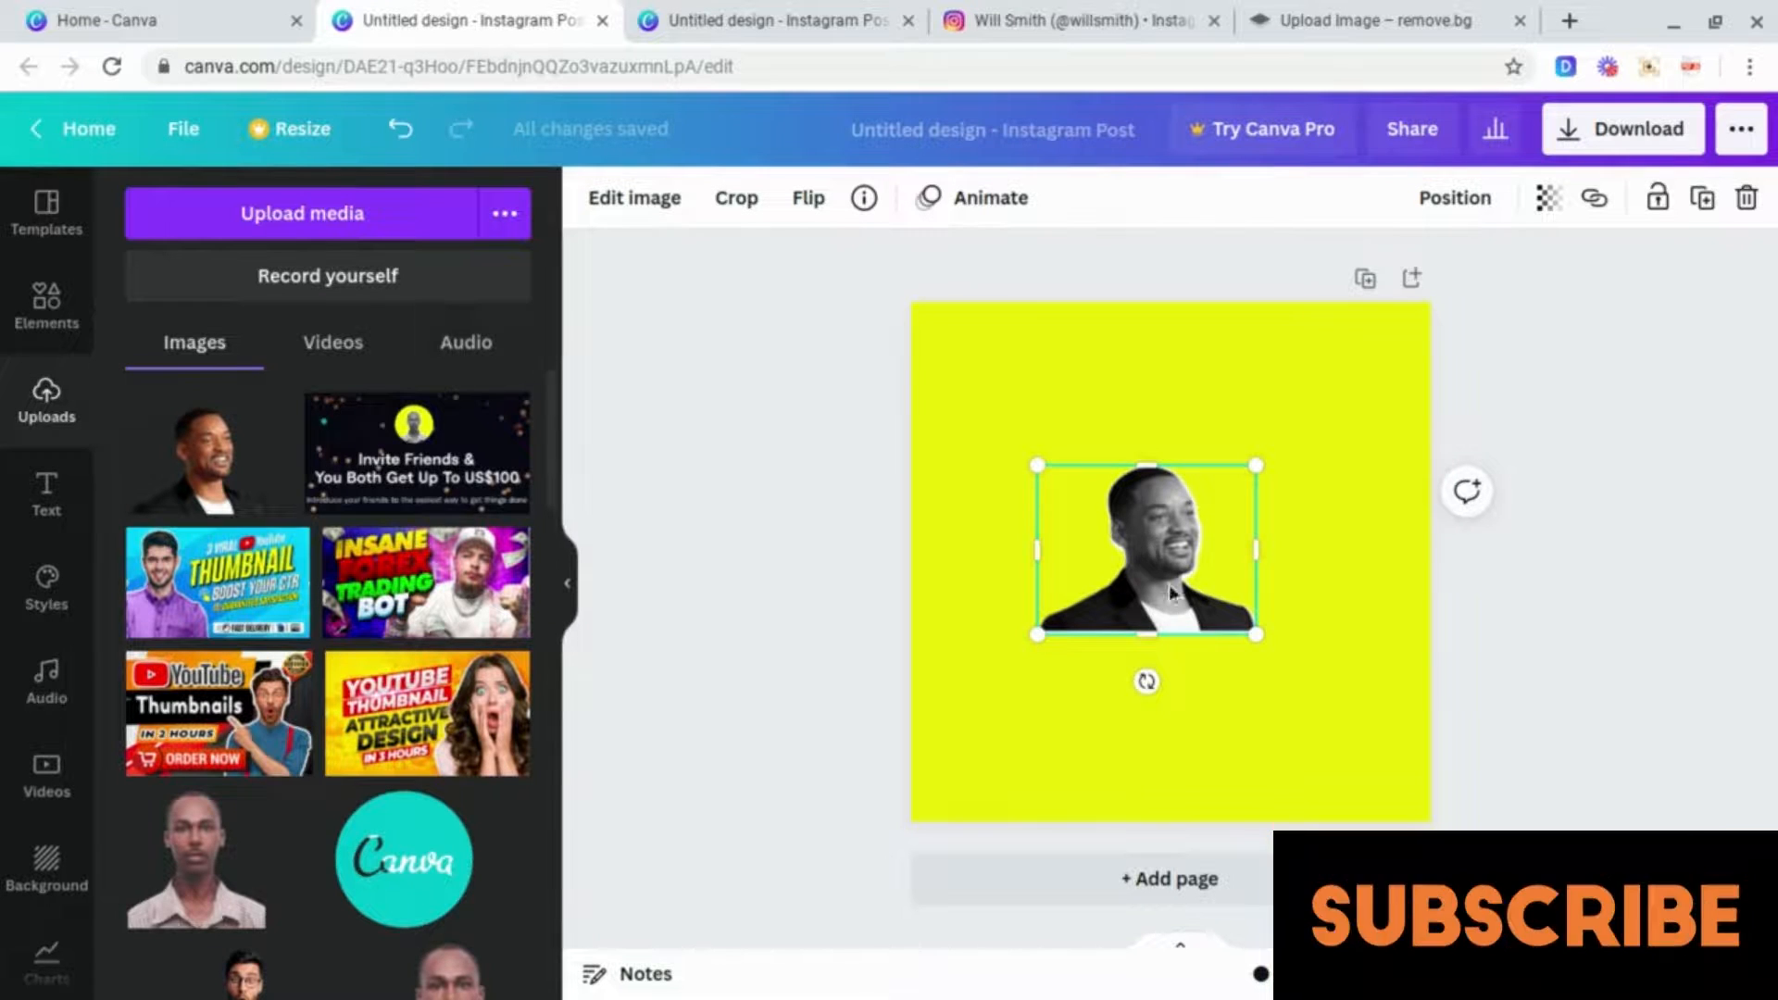
# Step: Enlarge the cutout from its corners so it spans nearly the full width of the page
pyautogui.moveTo(1029, 461); pyautogui.dragTo(936, 389)
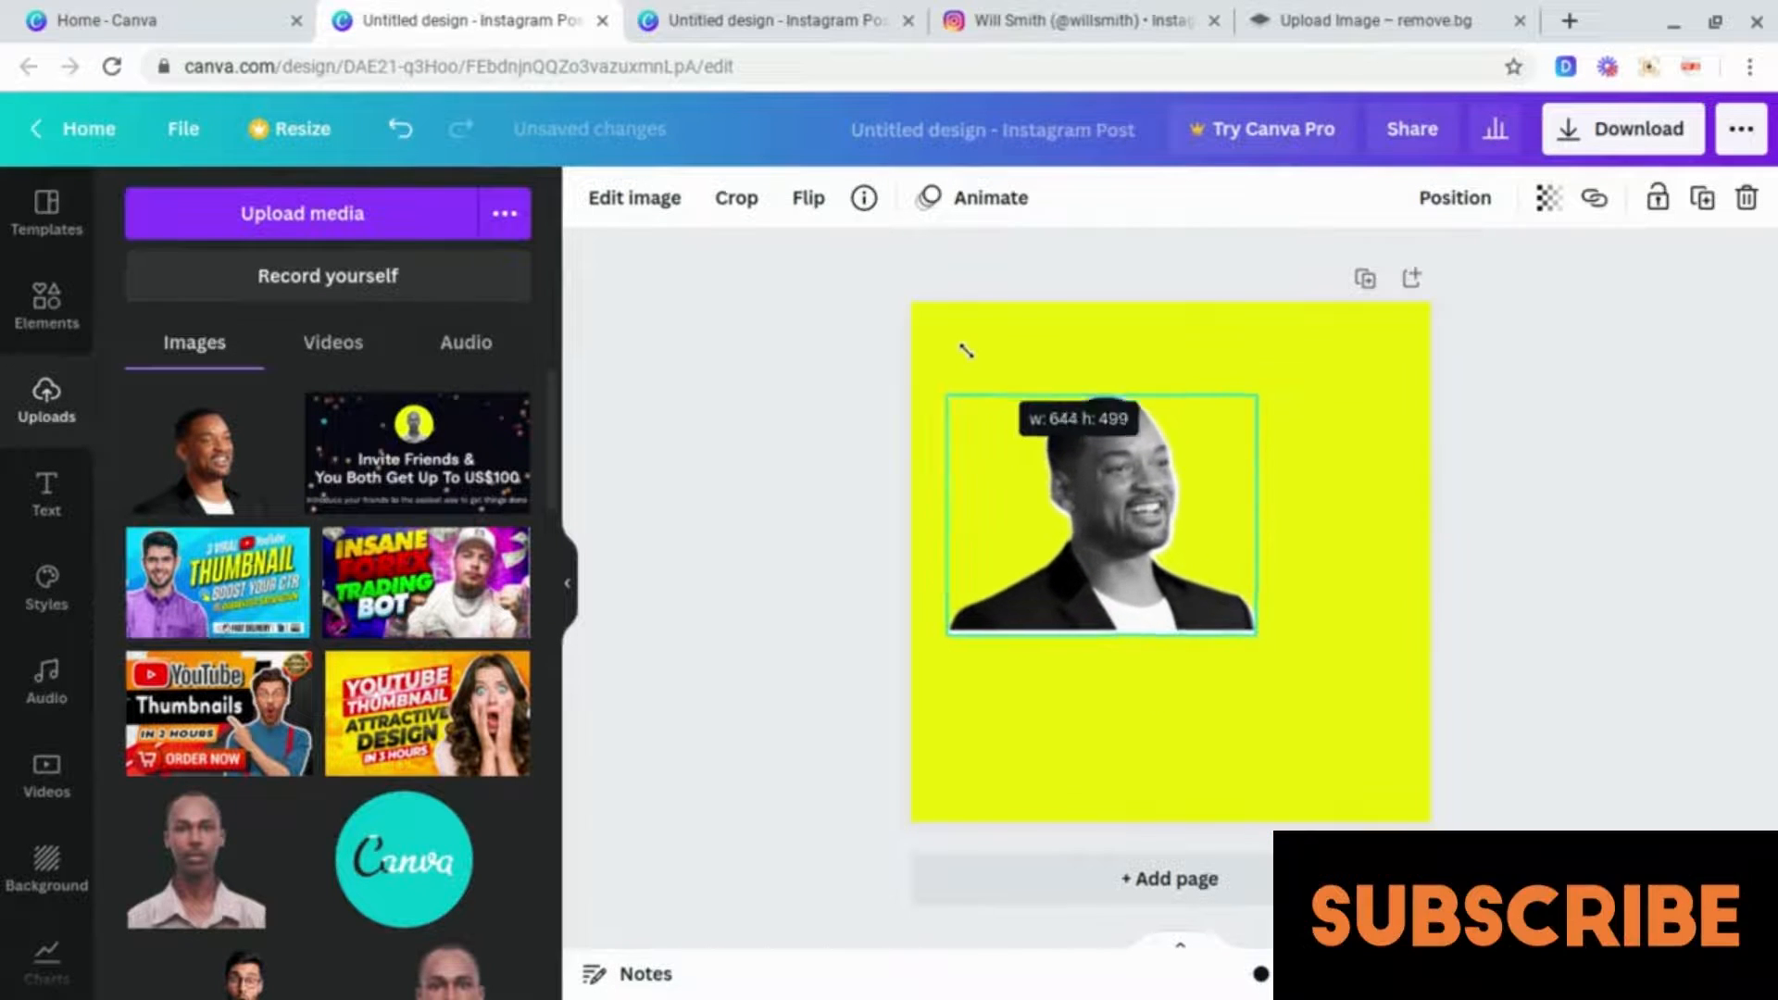
pyautogui.moveTo(1257, 635); pyautogui.dragTo(1364, 783)
pyautogui.click(1270, 320)
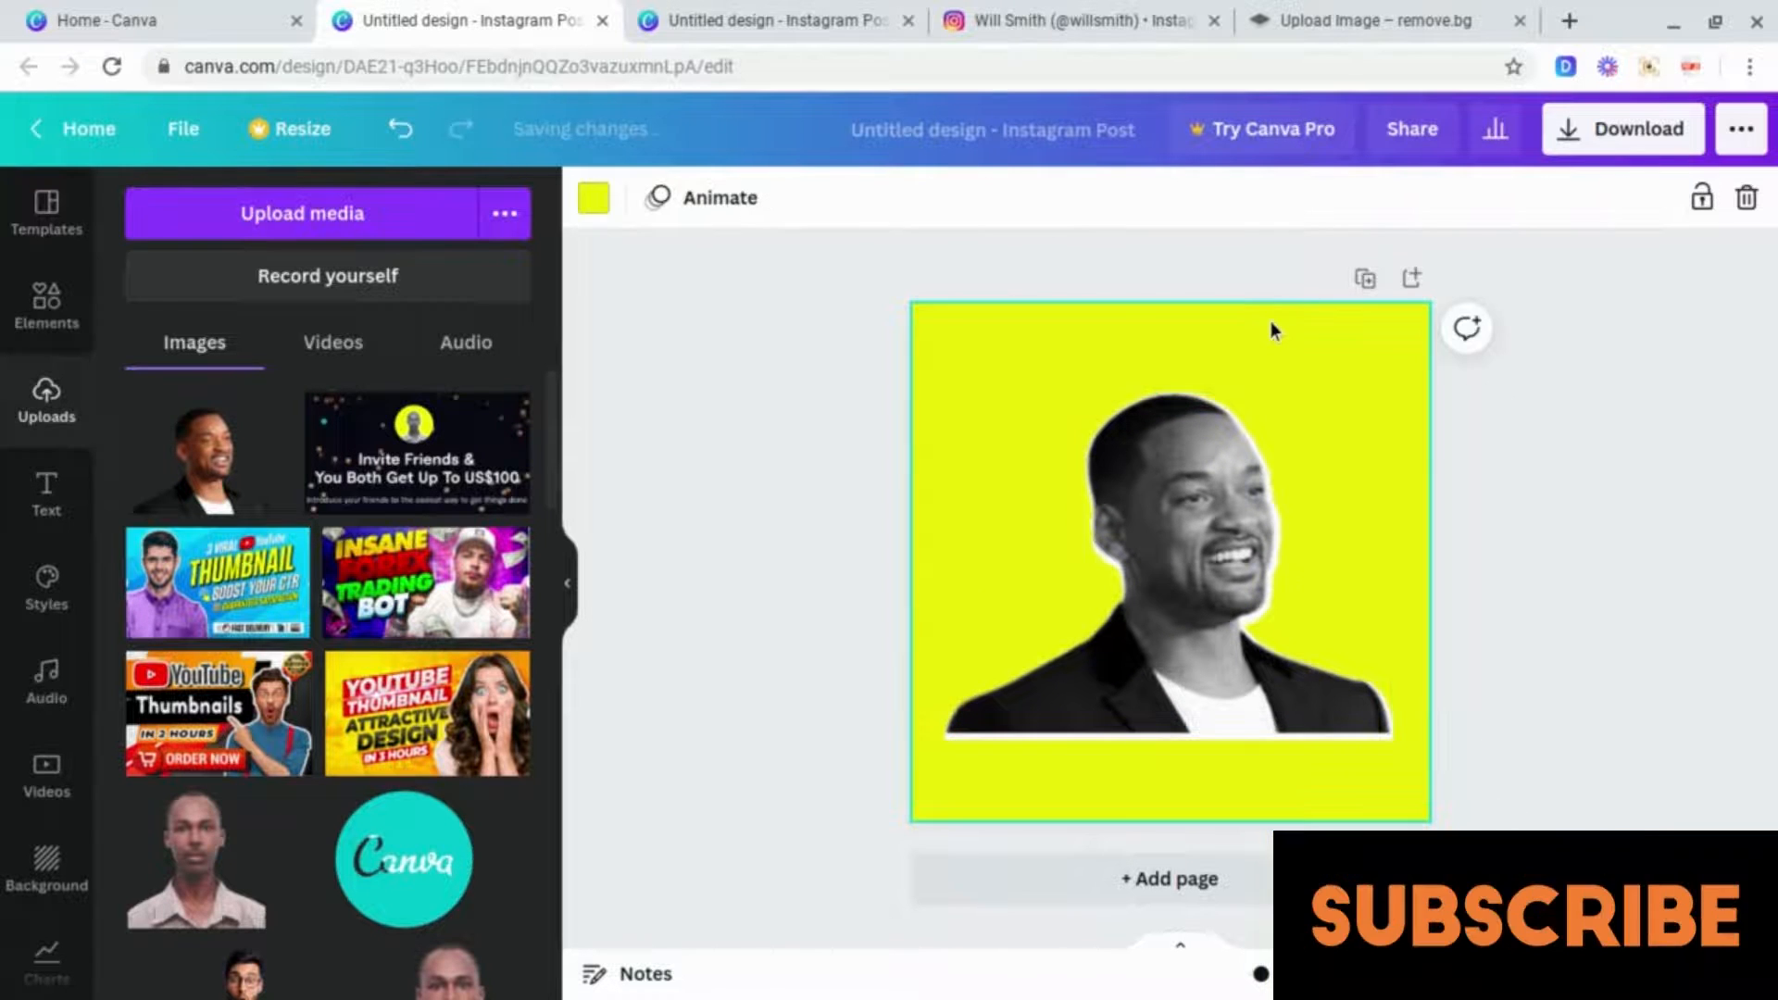
# Step: Move the enlarged cutout down so it sits on the page's bottom edge
pyautogui.click(1173, 719)
pyautogui.moveTo(1168, 742); pyautogui.dragTo(1167, 812)
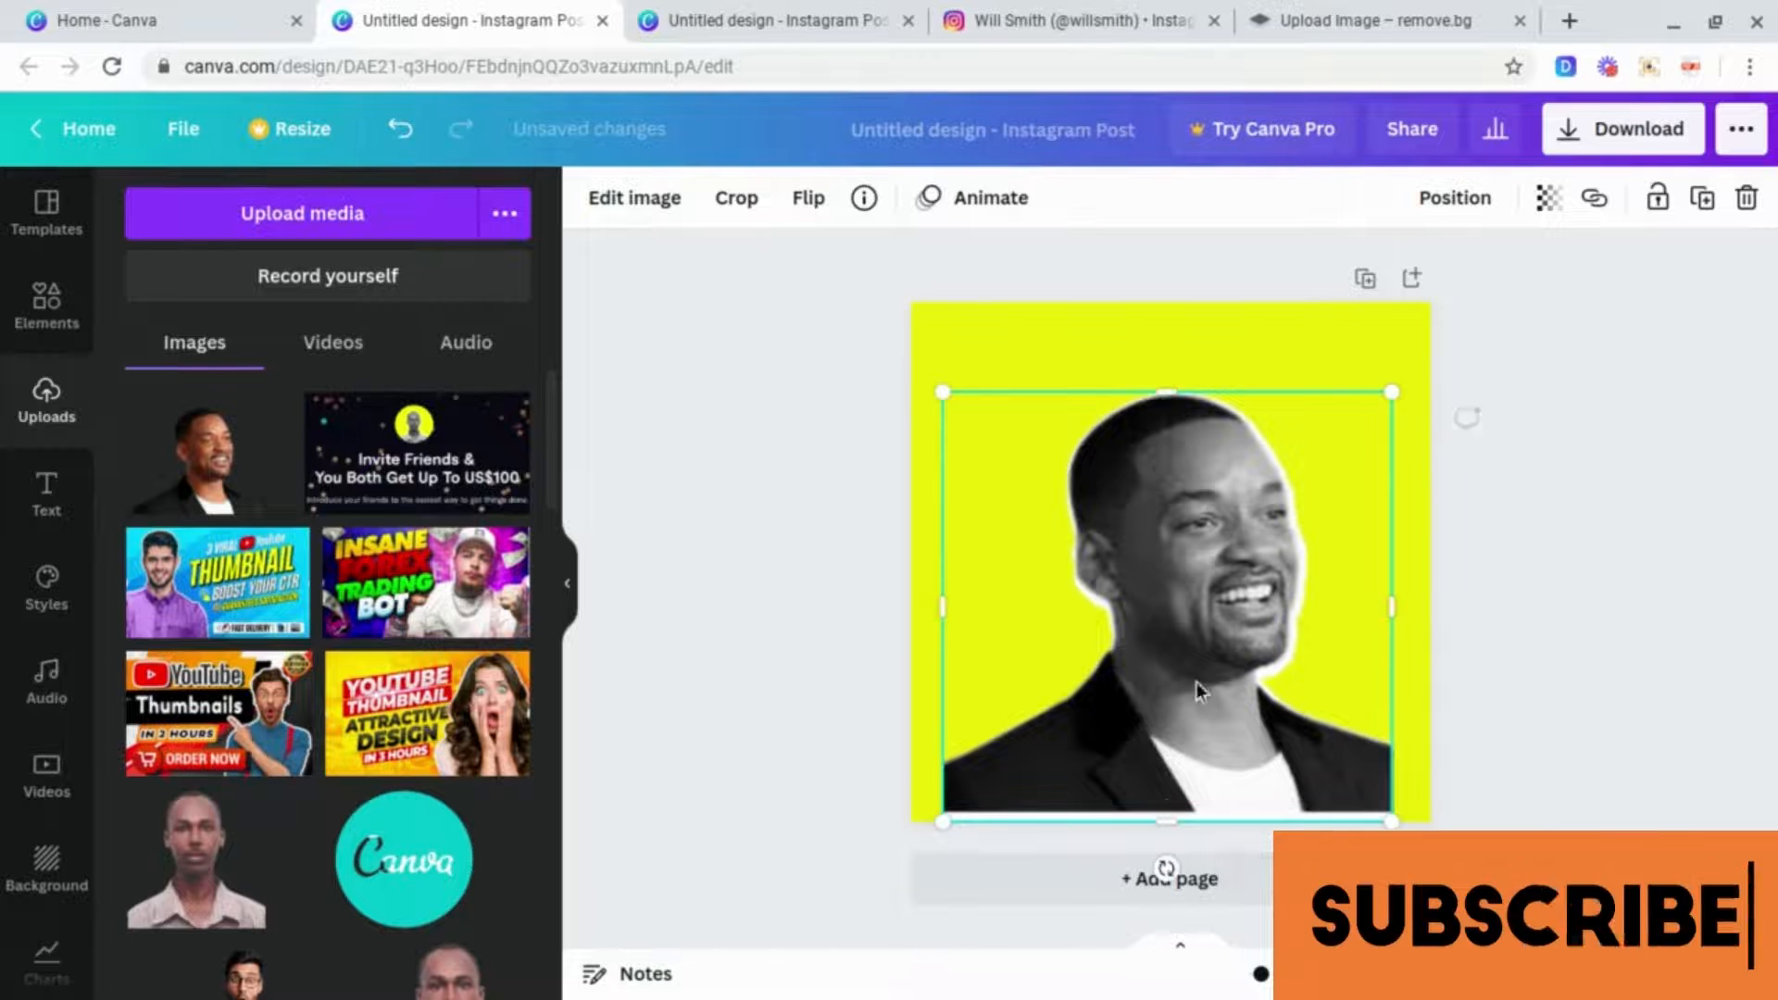
pyautogui.click(1193, 336)
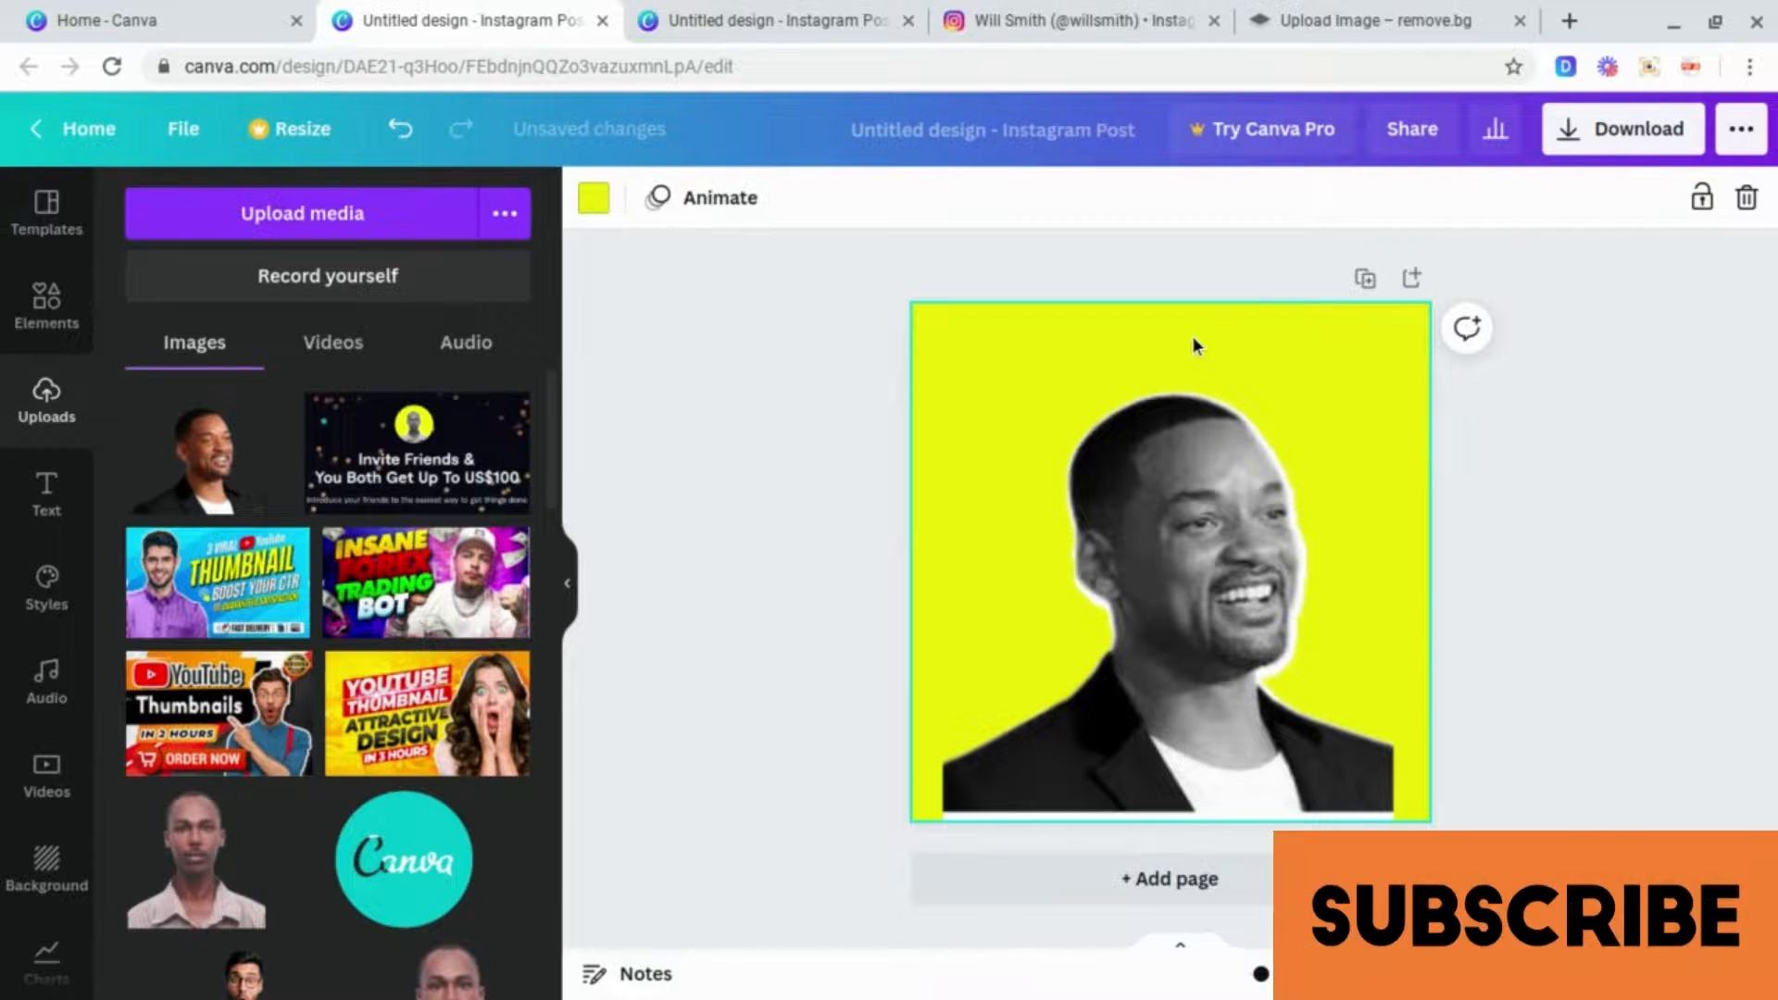
pyautogui.click(1598, 366)
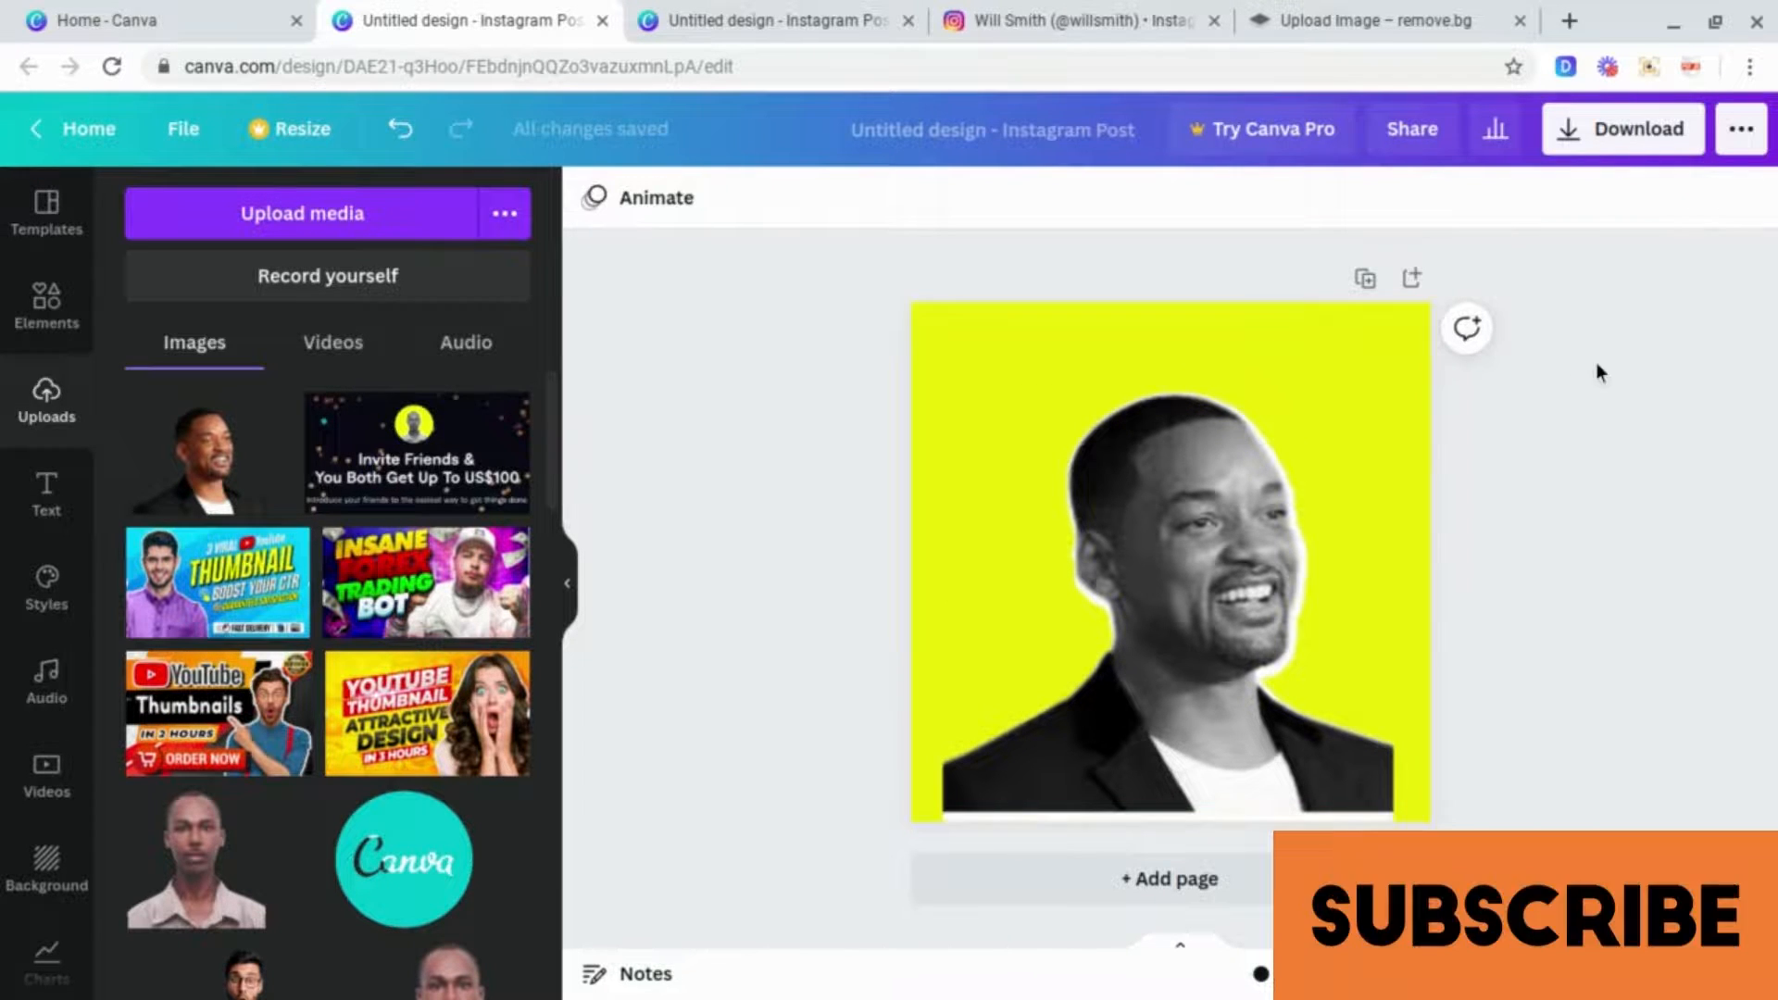